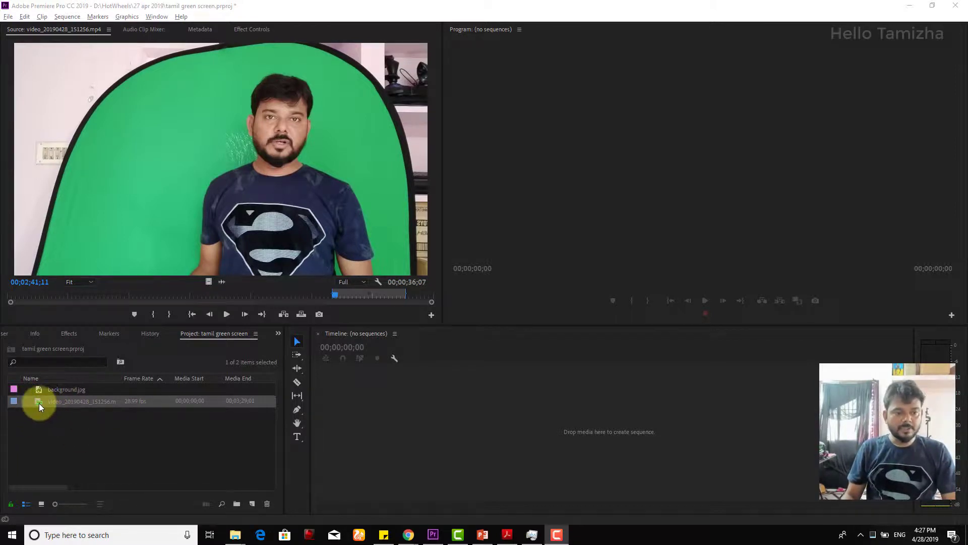
- Drag the green-screen clip into the empty timeline to create a sequence with it on V1
left_click(336, 295)
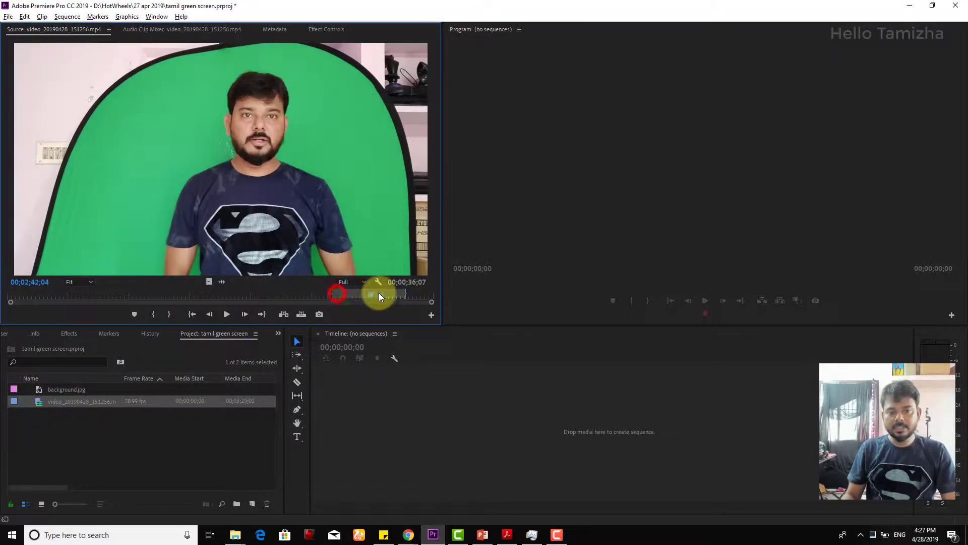
left_click_drag(234, 177, 333, 405)
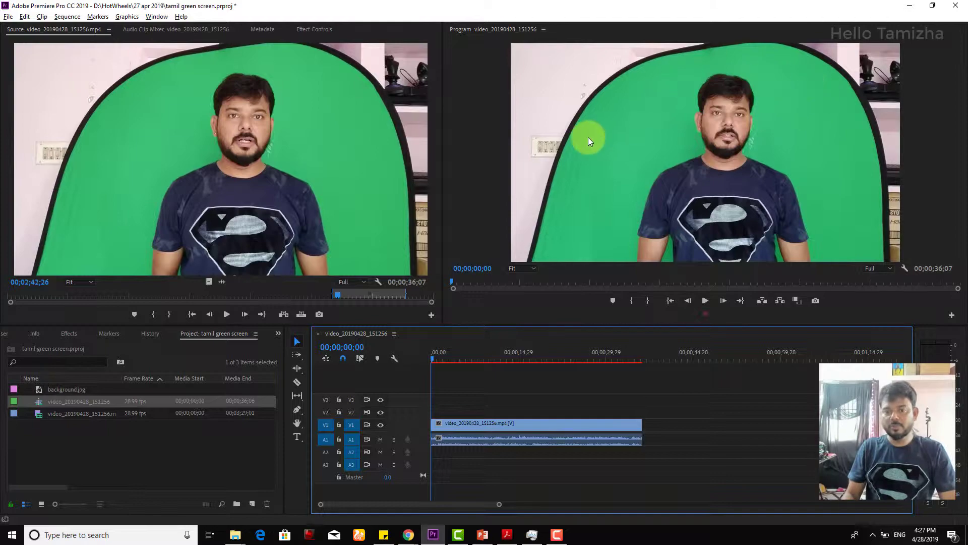
double_click(497, 424)
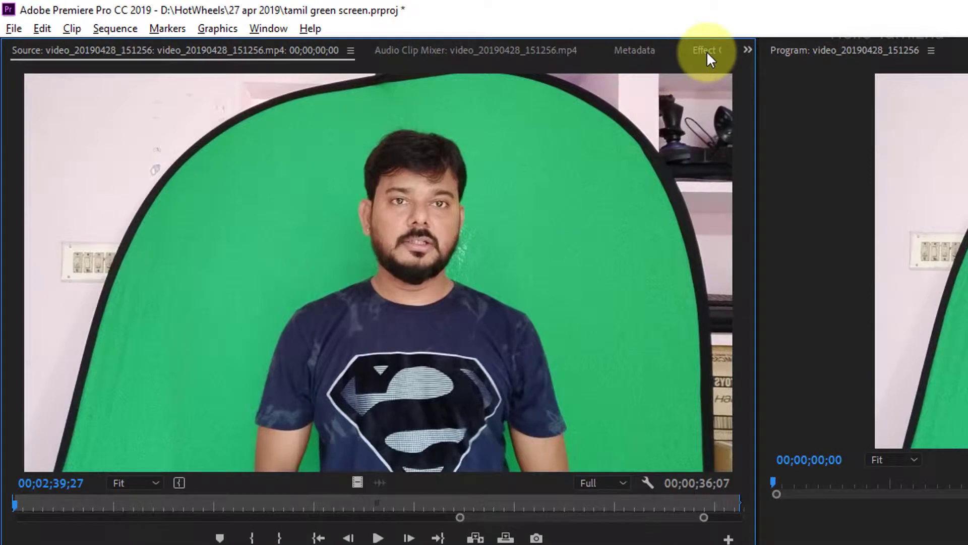
- Show Effect Controls, test the clip's Scale at 149, then reset it to 100
left_click(746, 49)
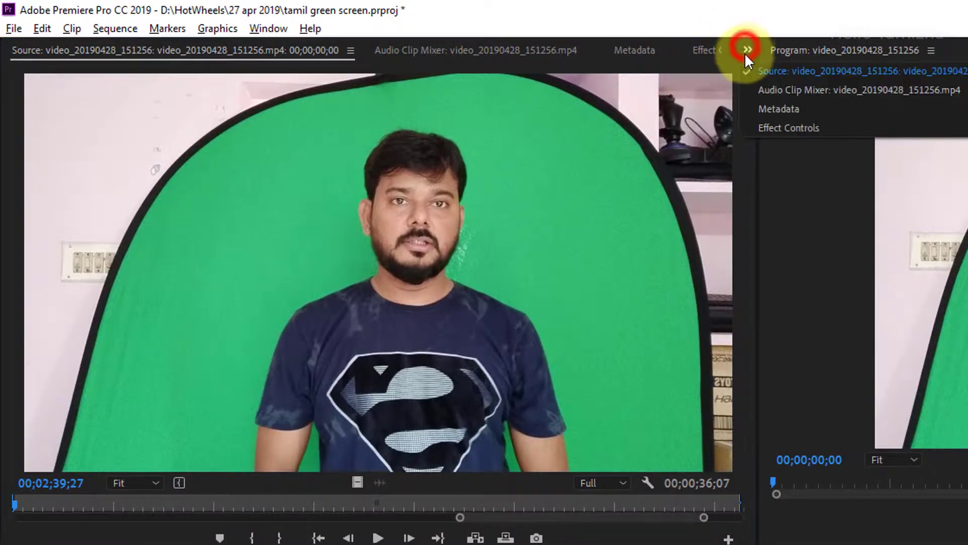
left_click(800, 127)
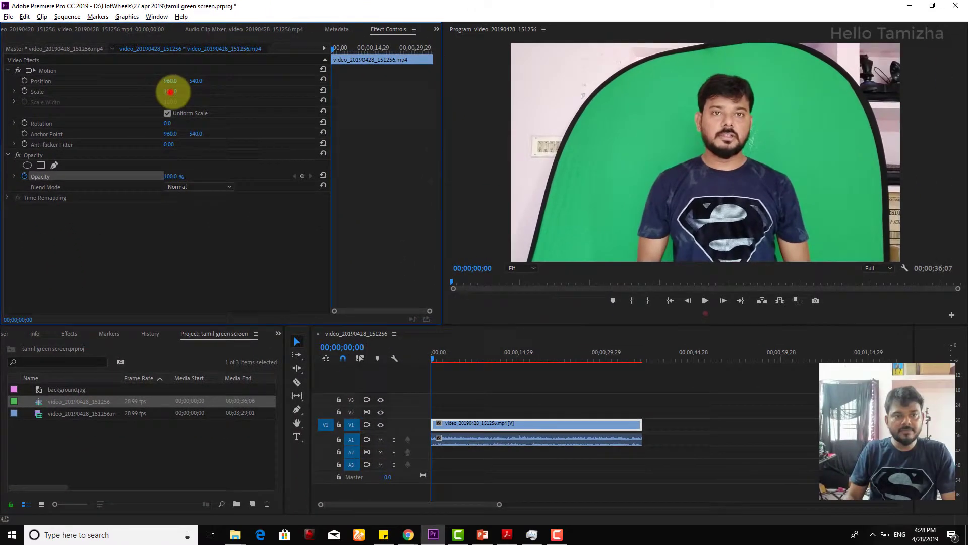
left_click_drag(291, 156, 342, 156)
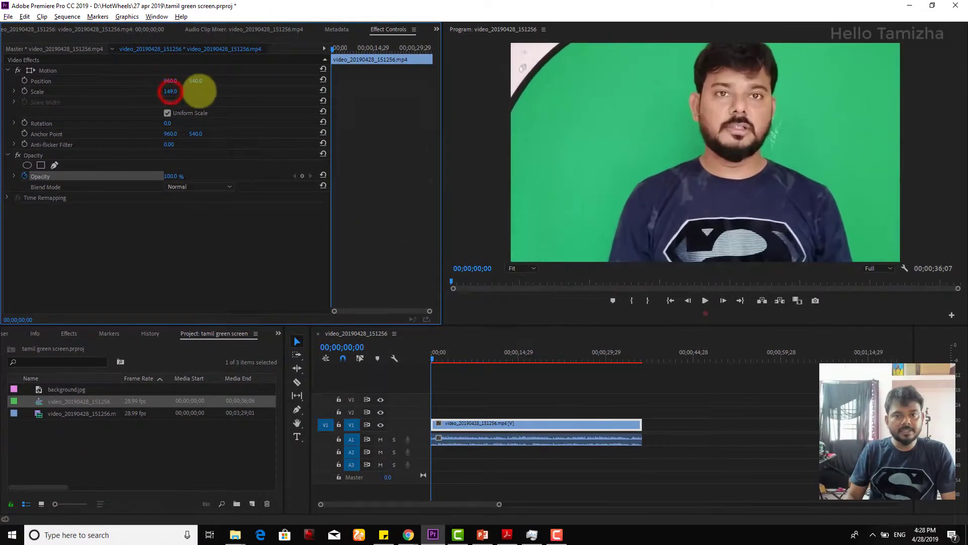
left_click_drag(199, 90, 173, 92)
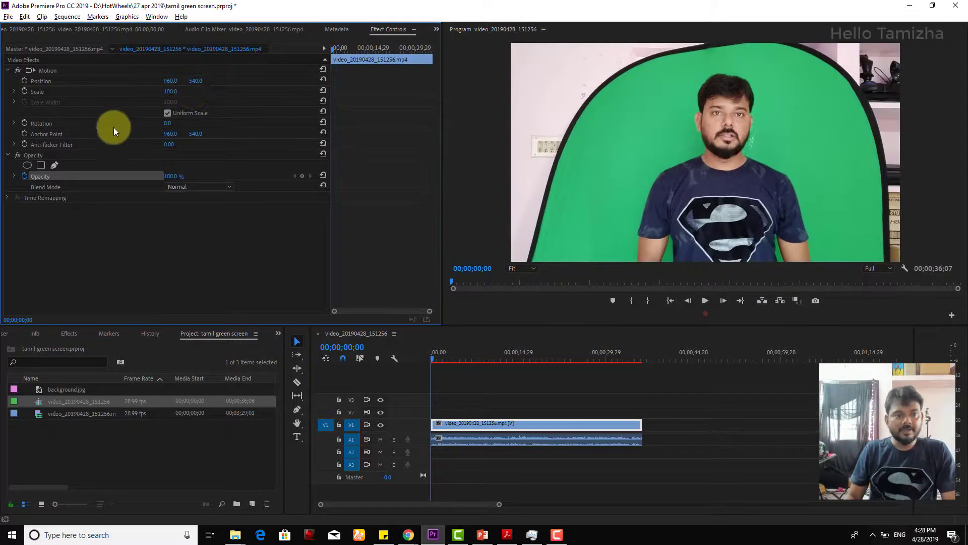
- Preview background.jpg, then load the V1 clip's settings back into Effect Controls
left_click(58, 391)
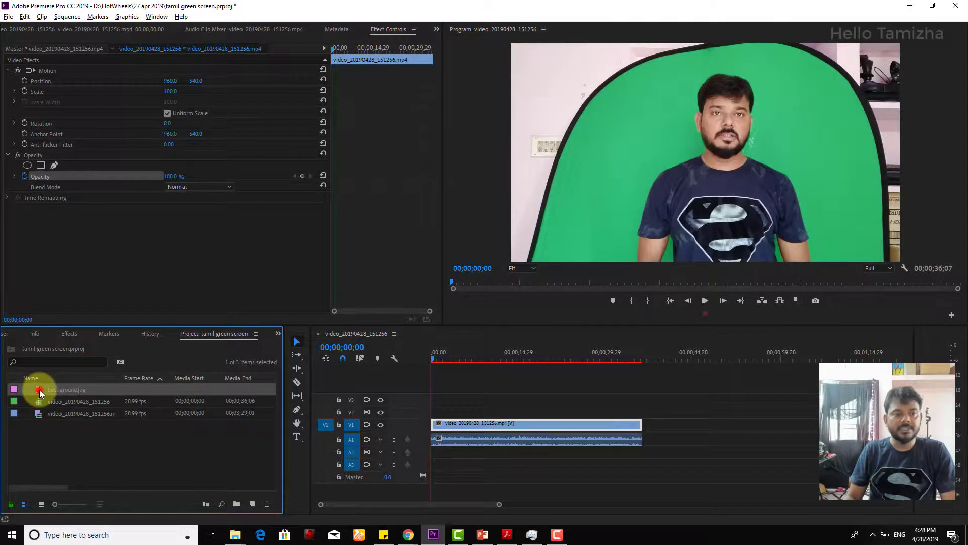
double_click(40, 390)
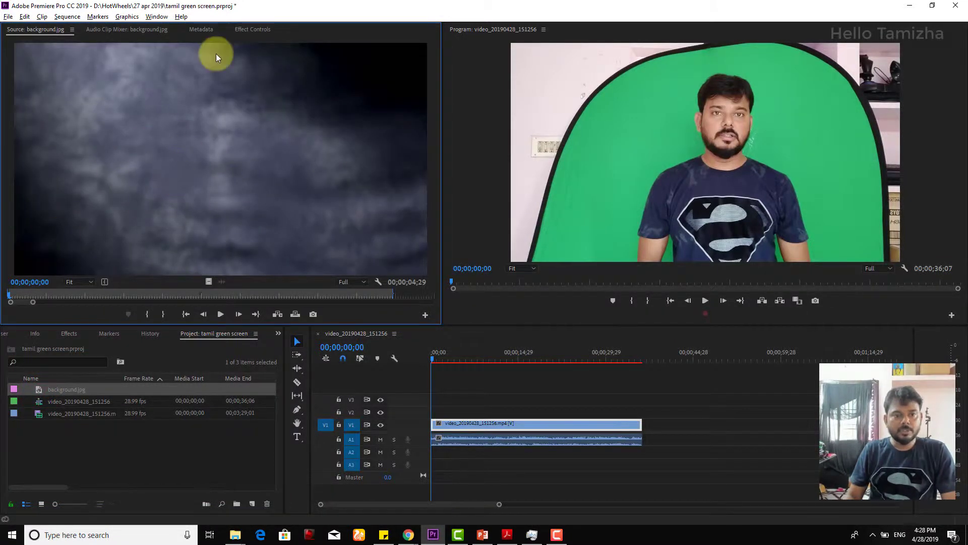
left_click(256, 29)
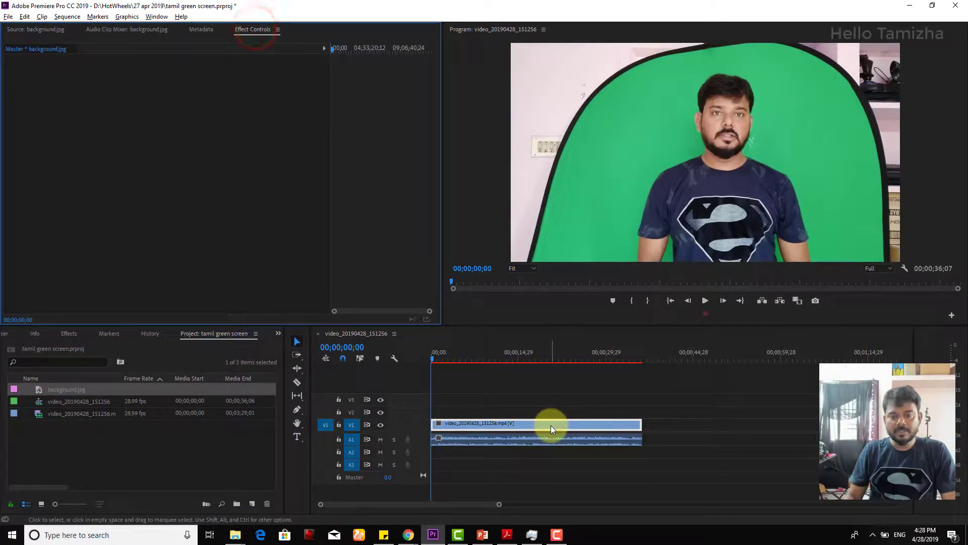
left_click(511, 424)
double_click(511, 424)
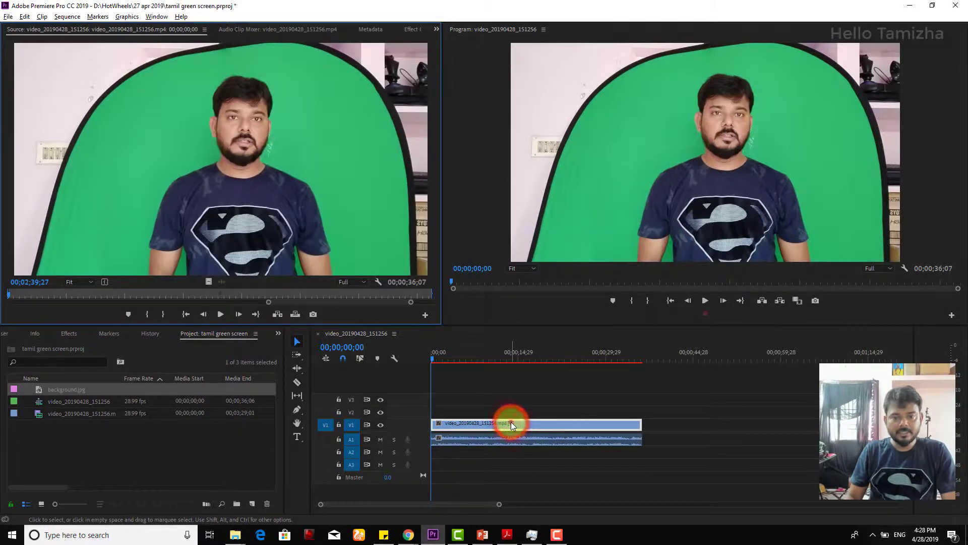
left_click(411, 30)
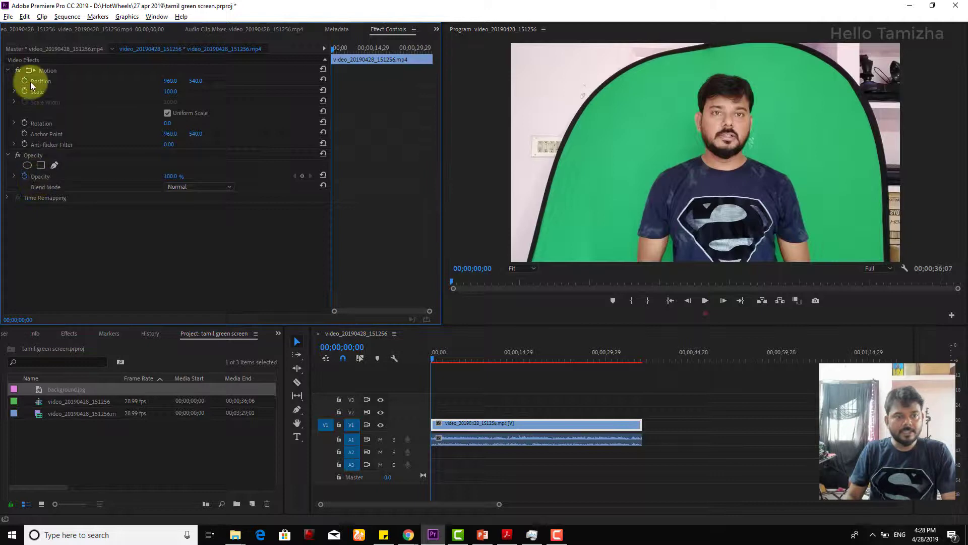
- Start an Opacity pen mask, placing points down the green screen's left edge and across the bottom
left_click(54, 166)
left_click(588, 107)
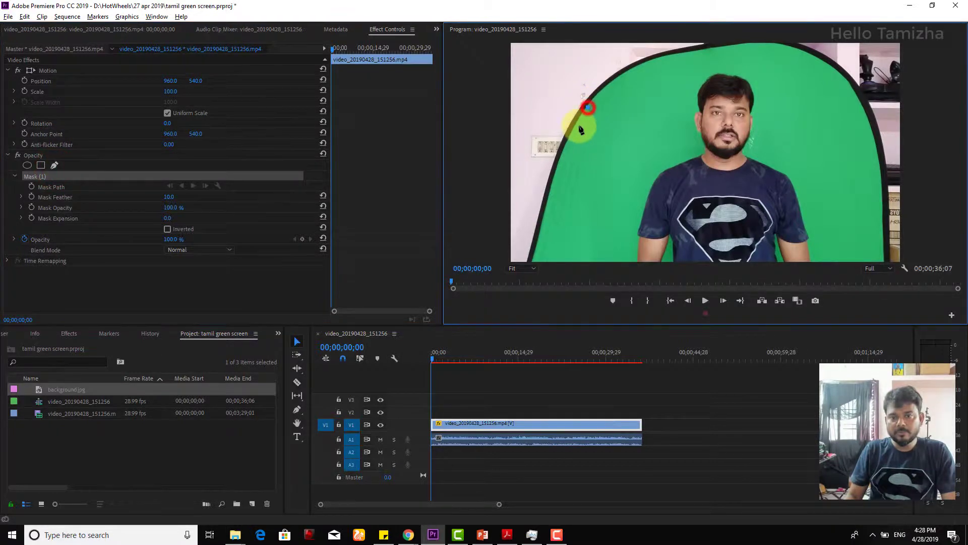
left_click(563, 154)
left_click(551, 201)
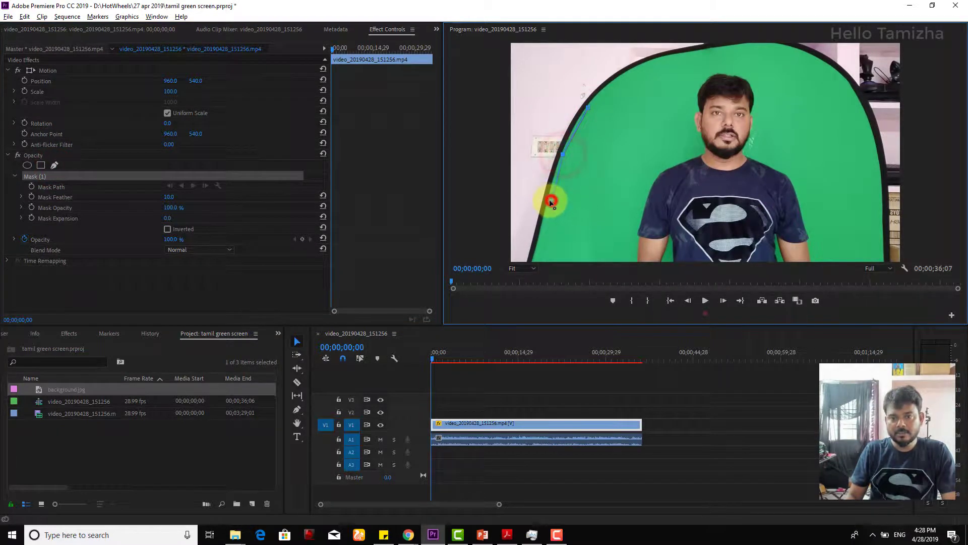
left_click(539, 245)
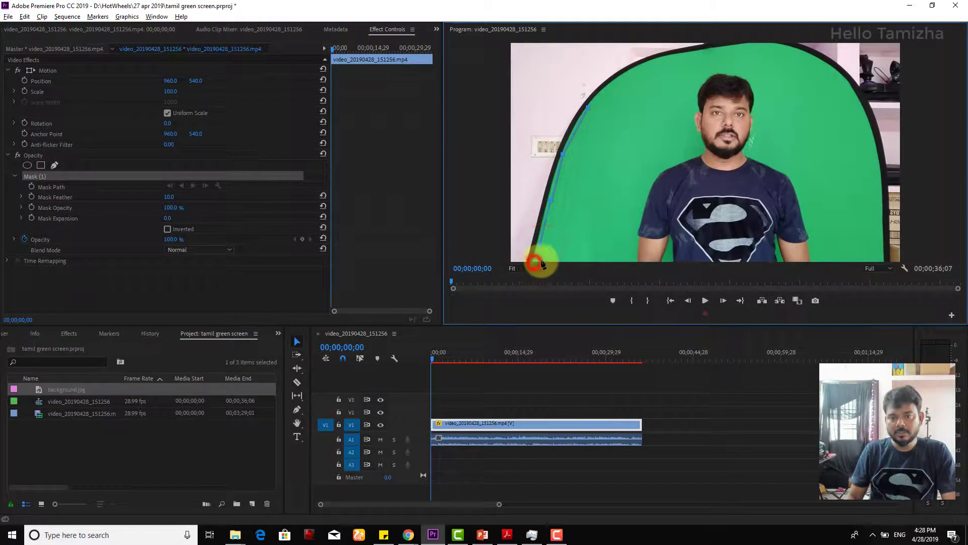
left_click(533, 259)
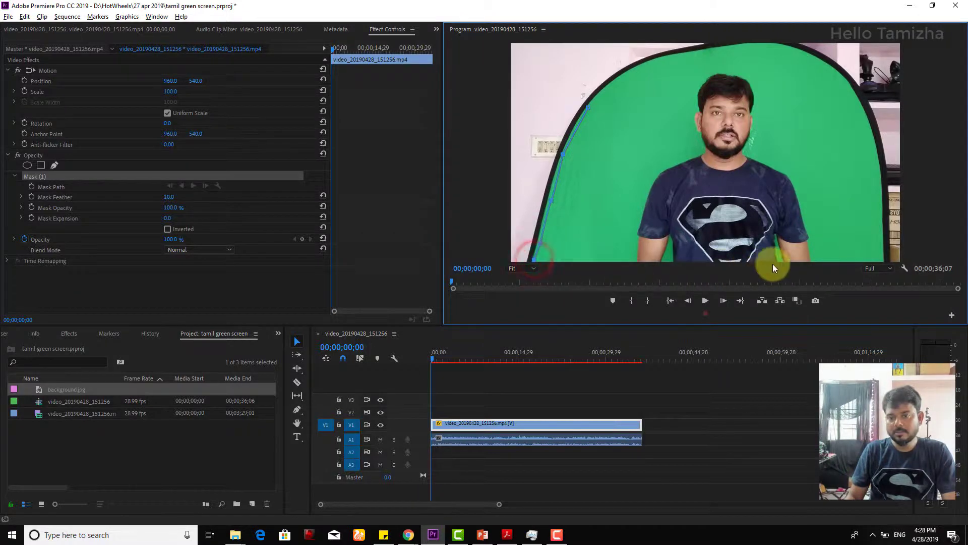
left_click(881, 261)
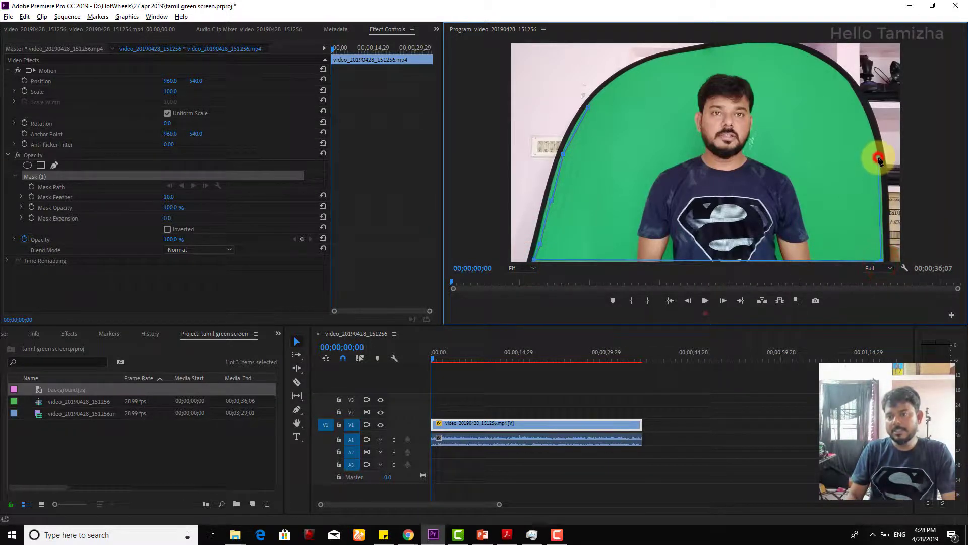
- Continue the mask up the right edge and along the top, closing it on the first point
left_click(863, 110)
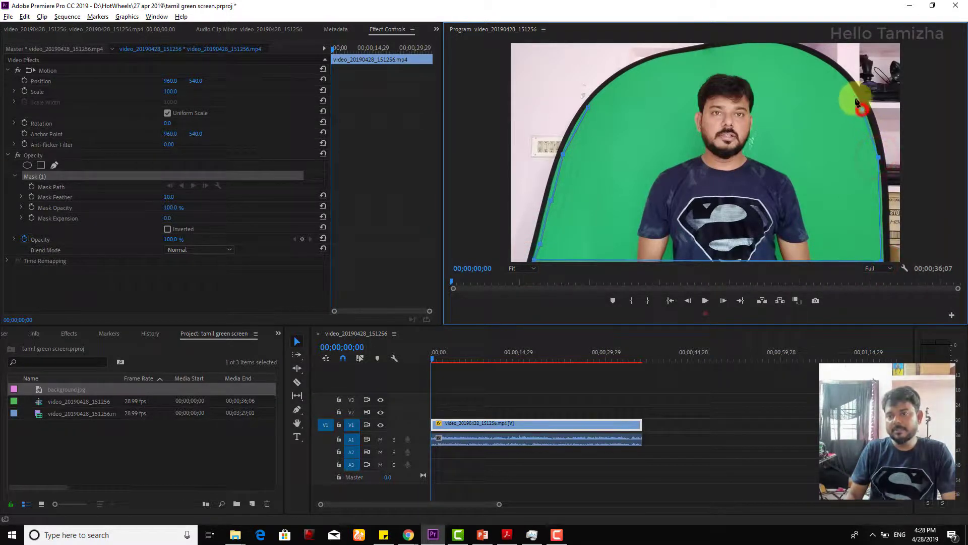
left_click(824, 65)
left_click(765, 44)
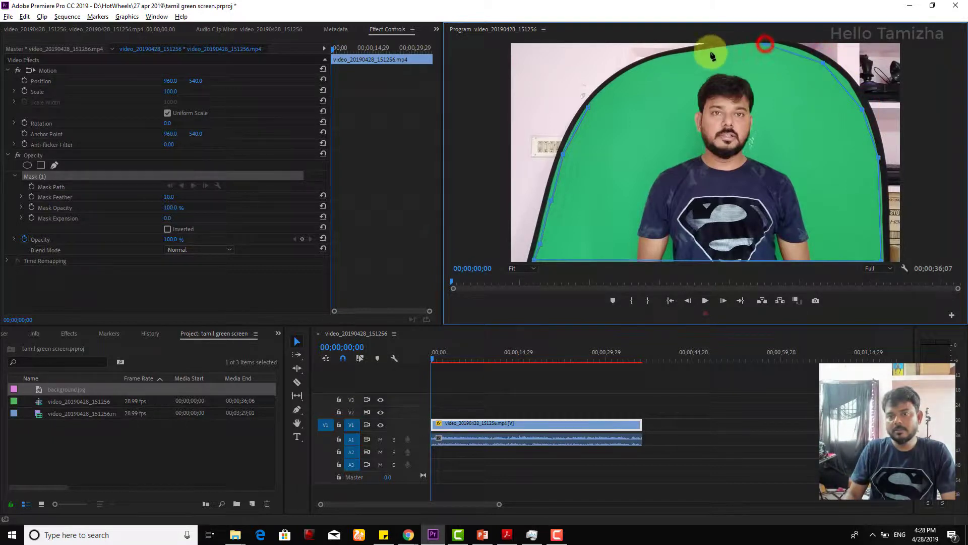
left_click(674, 57)
left_click(602, 93)
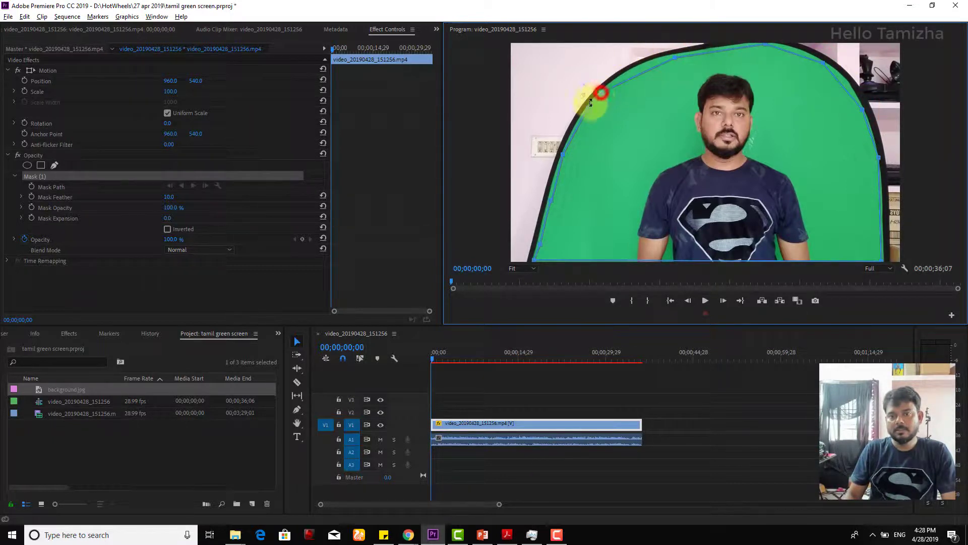
left_click(588, 107)
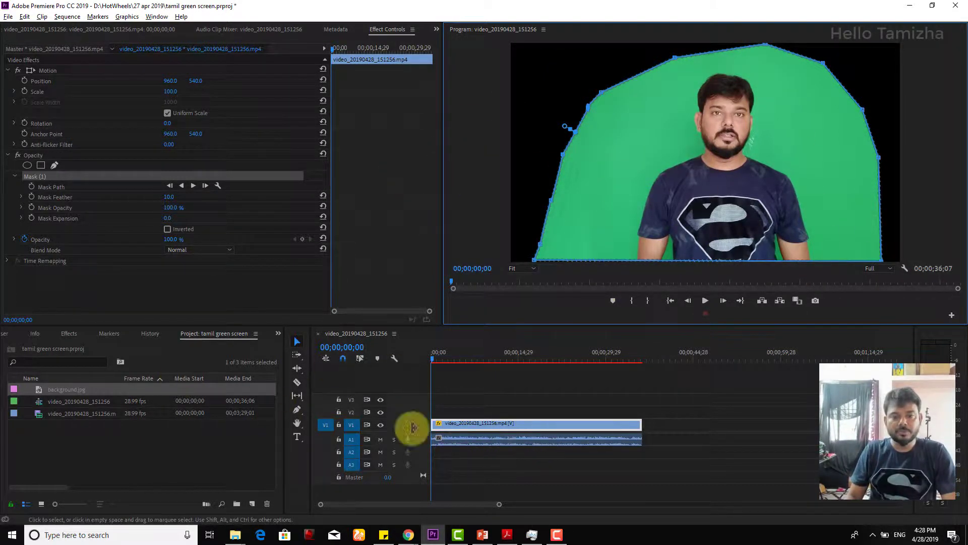
left_click(51, 362)
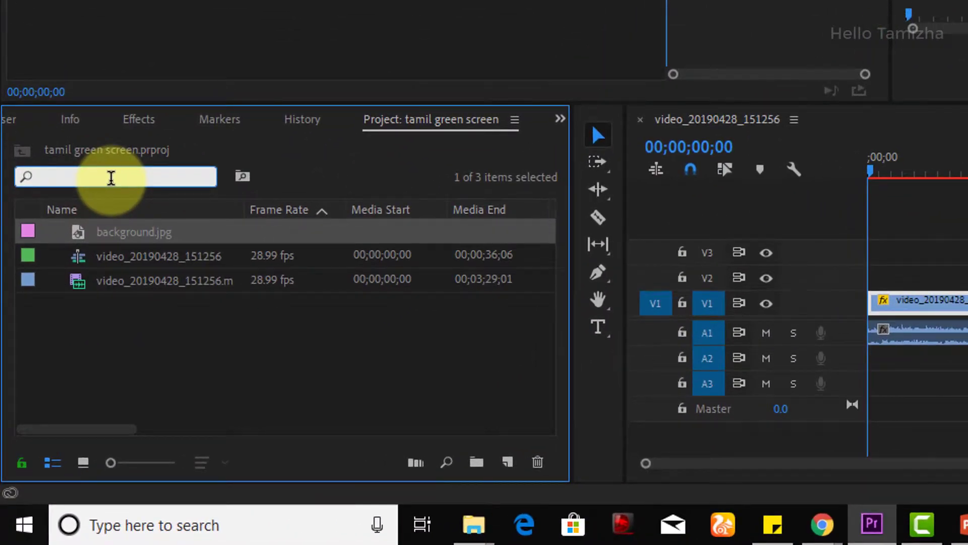
- Search the Effects library for ULTRA and drop Ultra Key onto the V1 green-screen clip
left_click(560, 119)
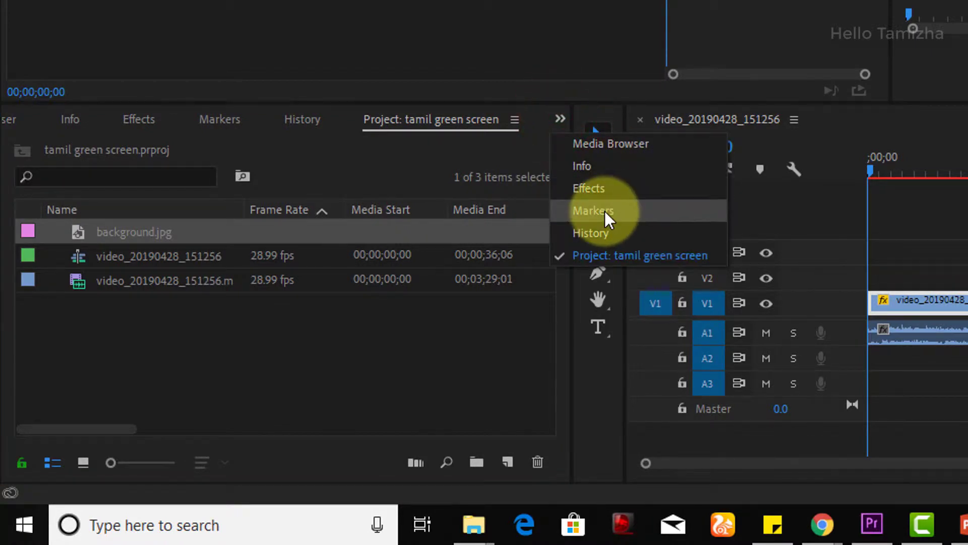
left_click(617, 188)
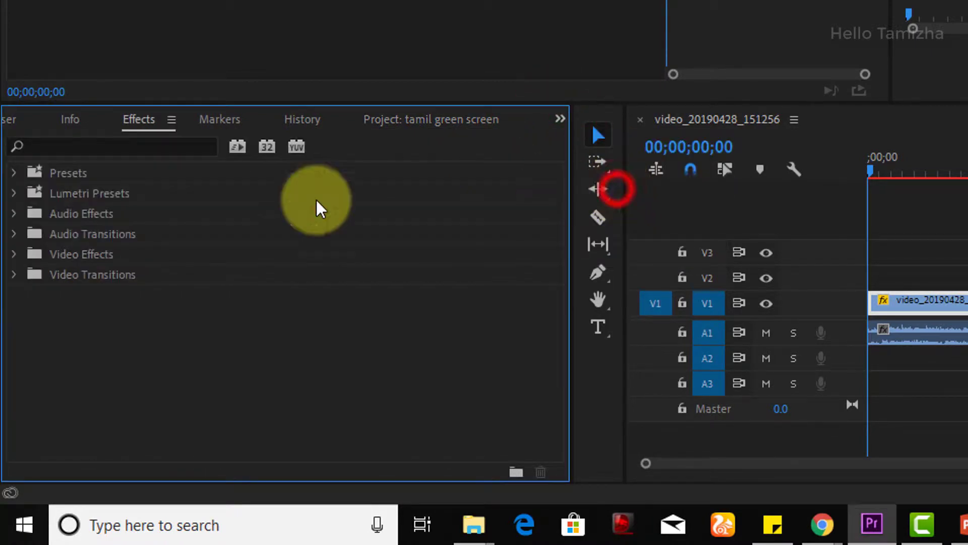
left_click(133, 147)
type("ULTRA KEY")
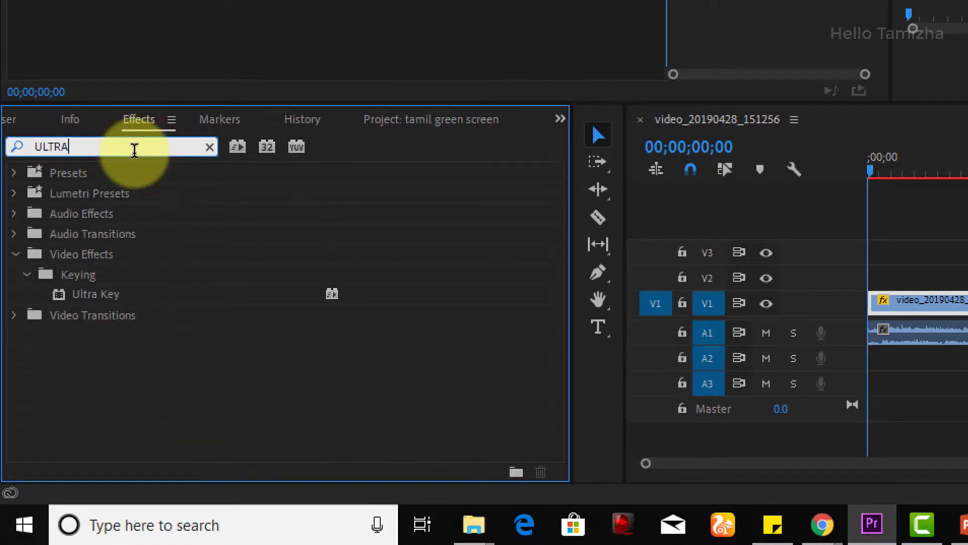
left_click(114, 301)
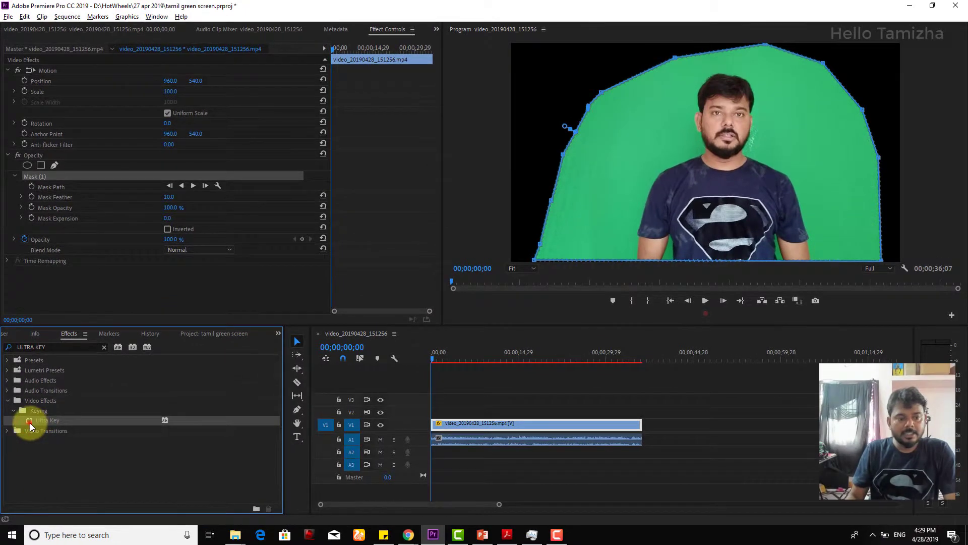
left_click_drag(31, 427, 496, 425)
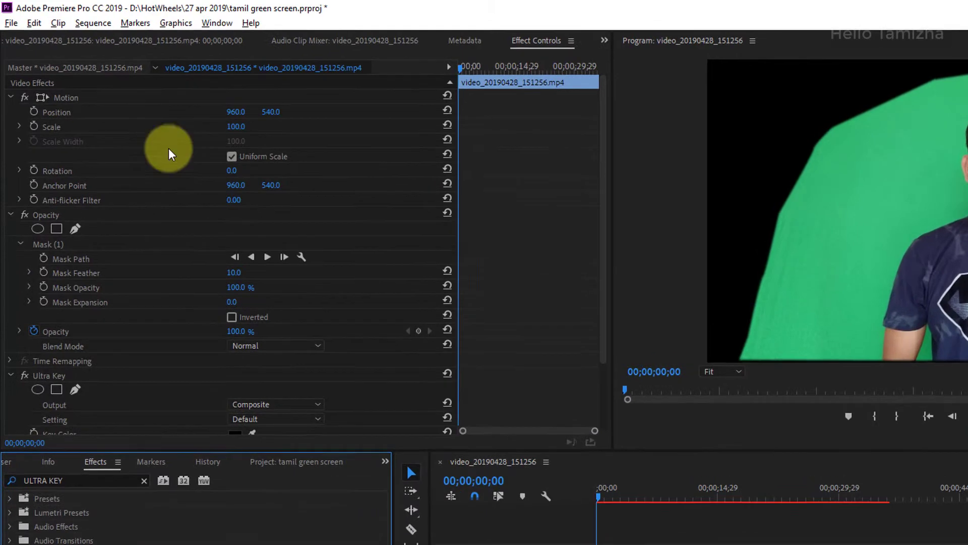
- Sample the backdrop green with Ultra Key's Key Color eyedropper to remove the green screen
left_click(544, 42)
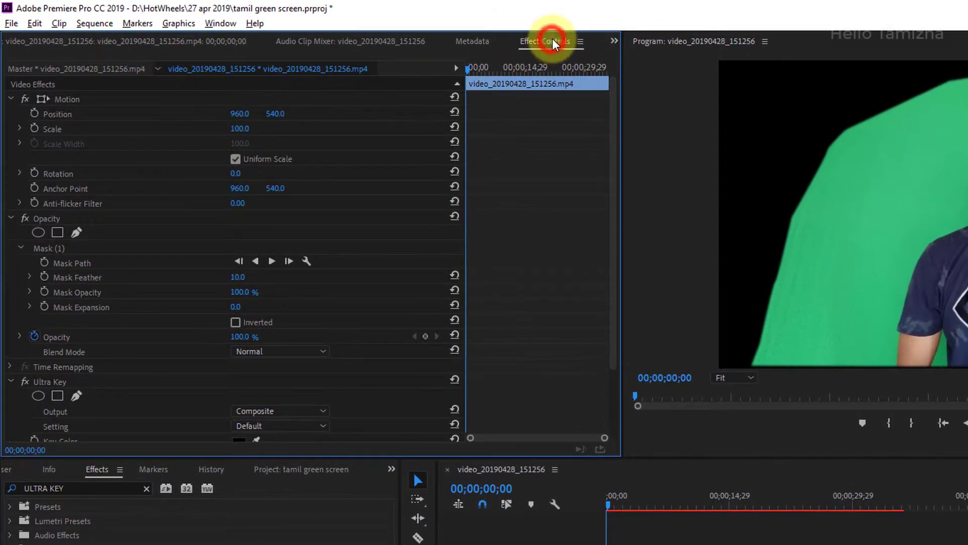
scroll(336, 247, "down", 3)
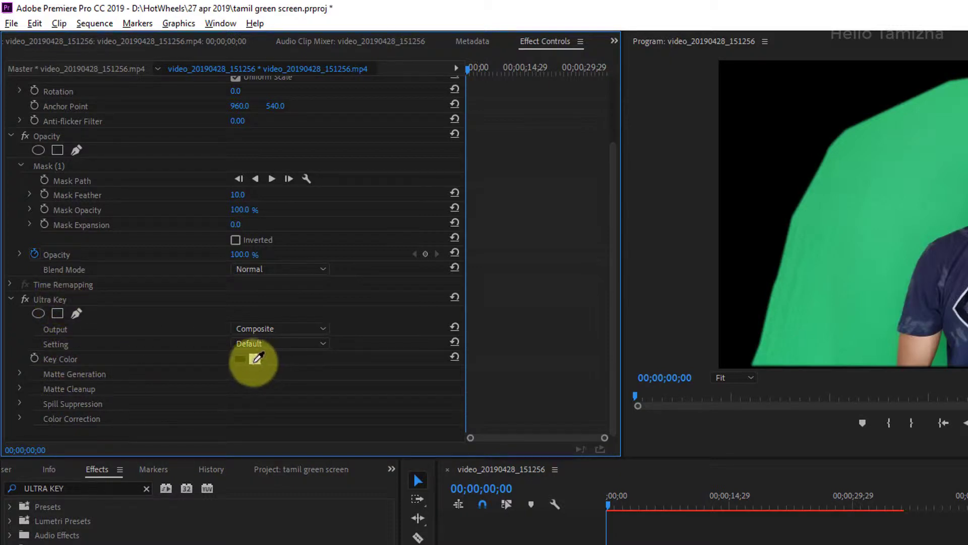
left_click(254, 358)
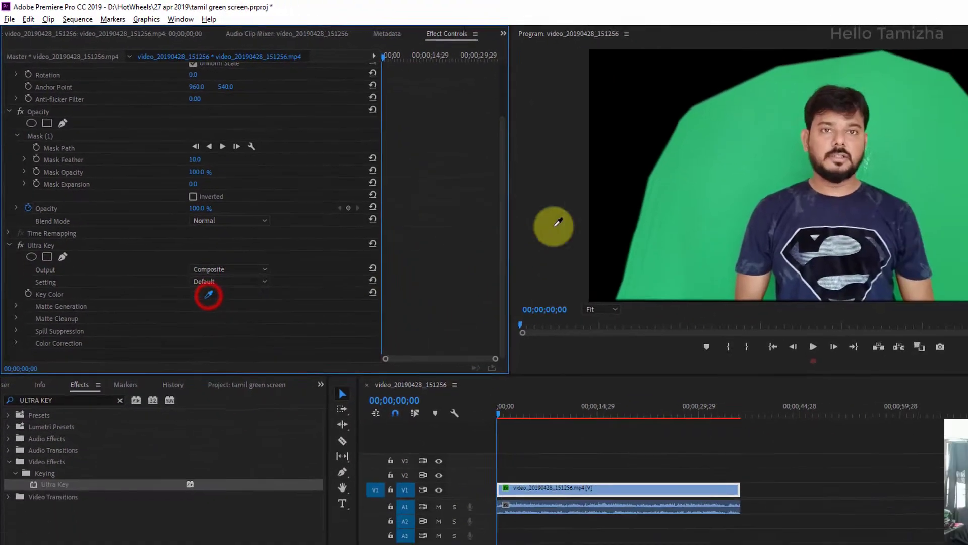
left_click(875, 207)
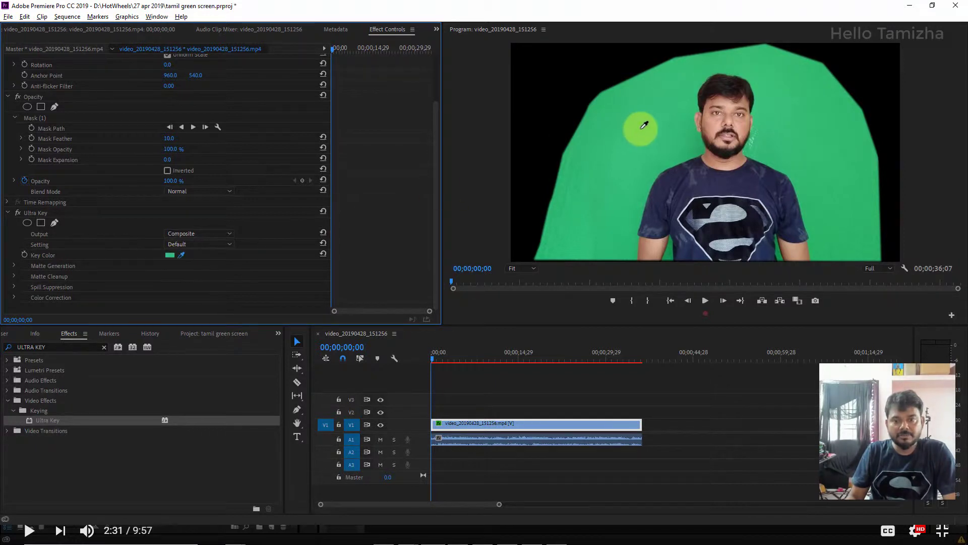
left_click(644, 125)
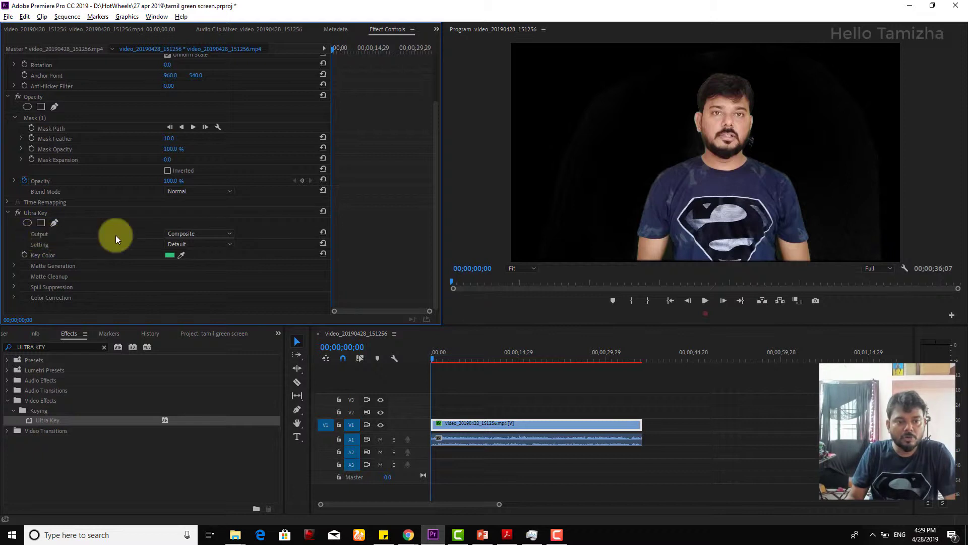
- Set Ultra Key Output to Alpha Channel and expand Matte Generation
left_click(207, 234)
left_click(208, 253)
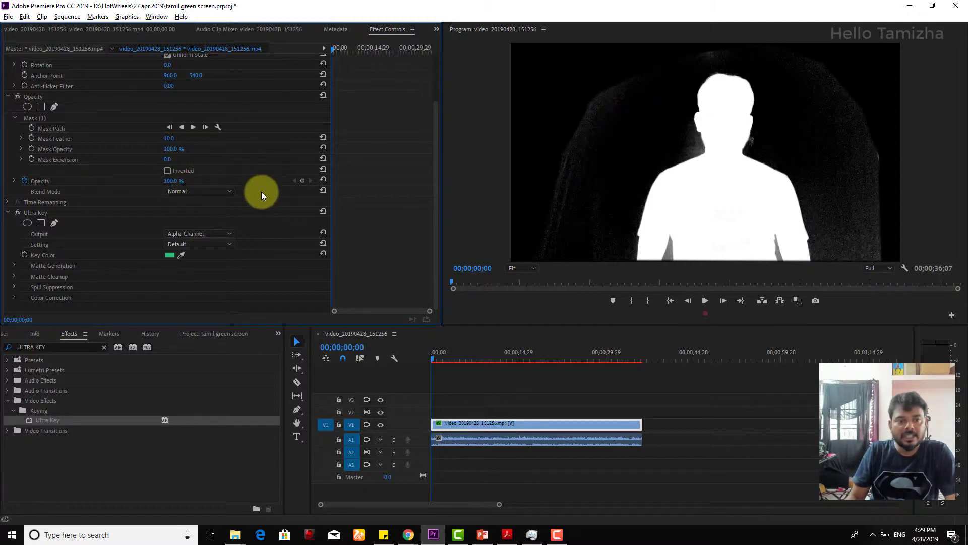
left_click(13, 267)
scroll(90, 277, "down", 2)
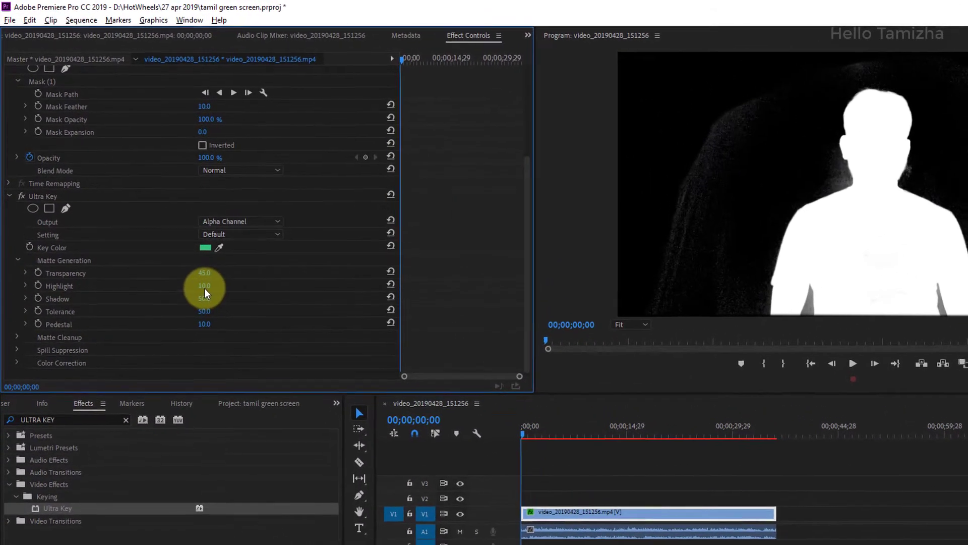
- Adjust Highlight and Shadow, raise Tolerance to 100 and set Pedestal to 44
left_click_drag(177, 250, 201, 250)
left_click_drag(229, 288, 464, 290)
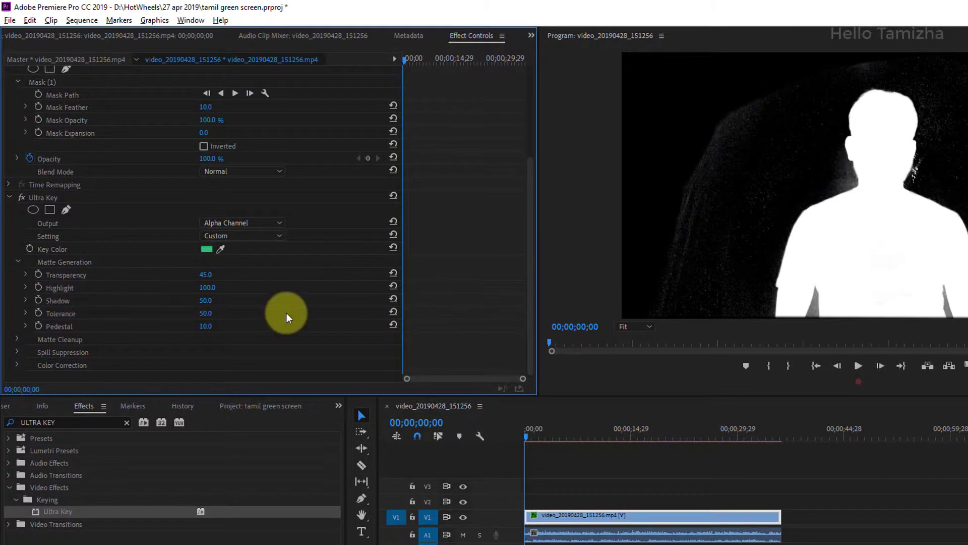
left_click_drag(207, 304, 377, 311)
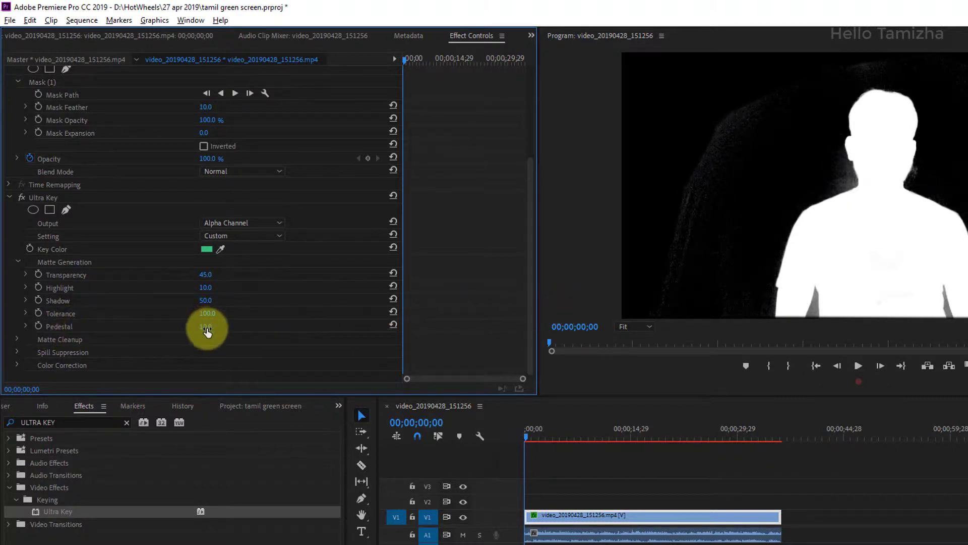
left_click_drag(207, 326, 281, 326)
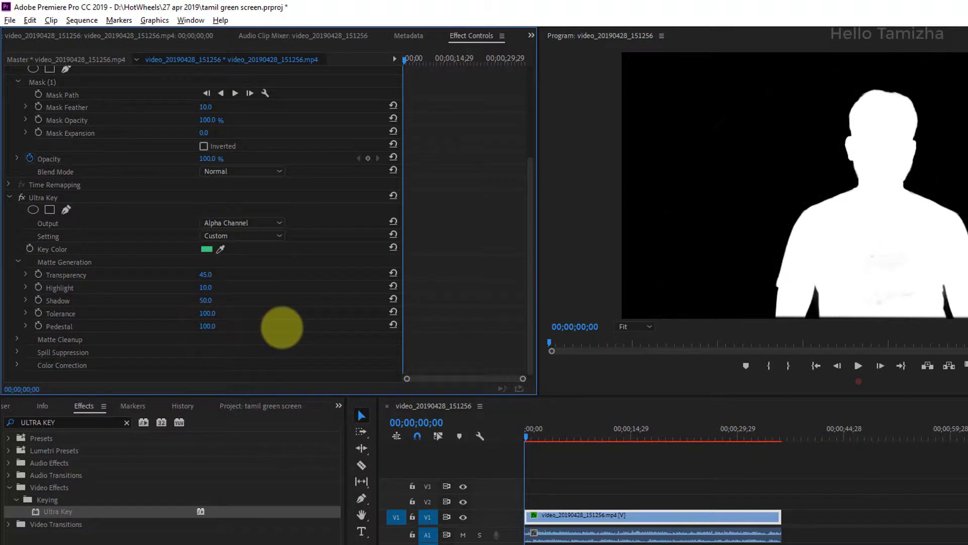
left_click_drag(271, 328, 241, 328)
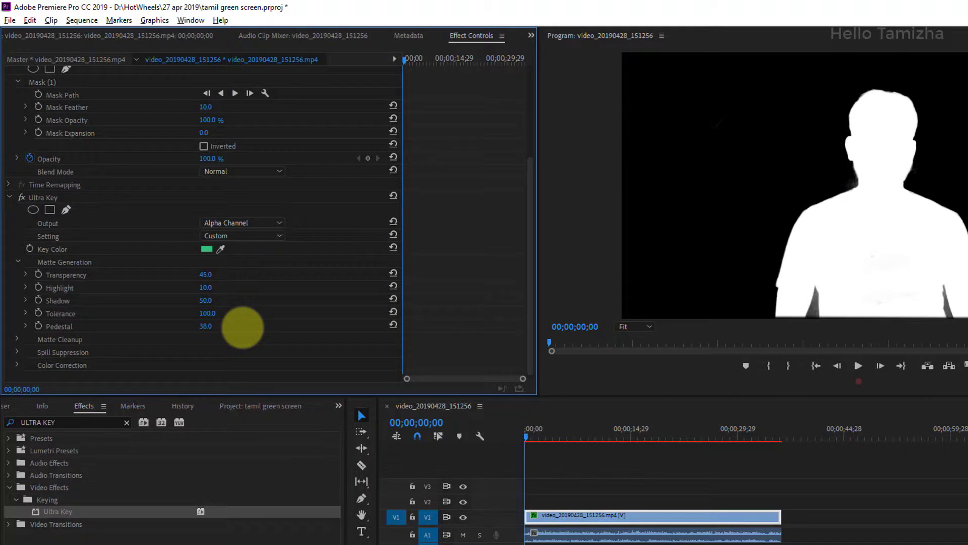
left_click(210, 325)
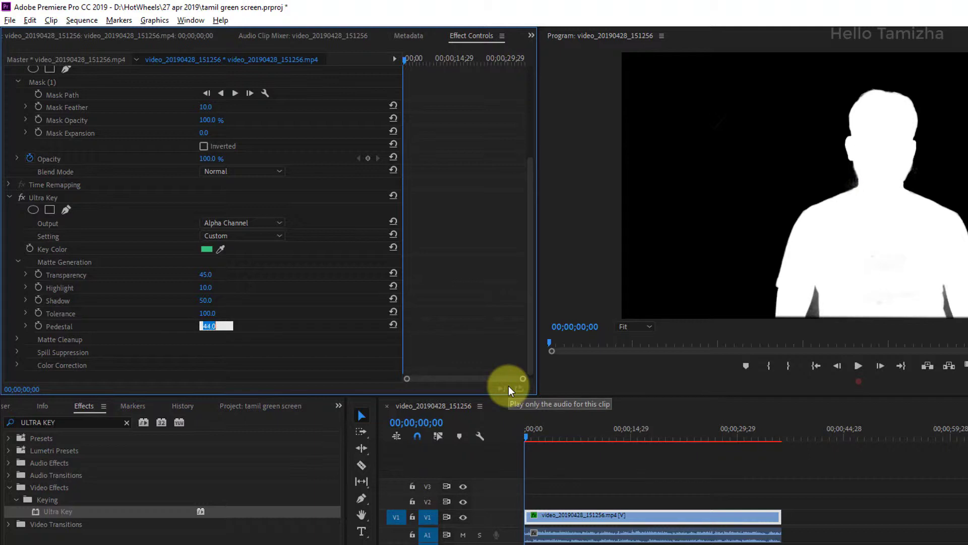
left_click(16, 342)
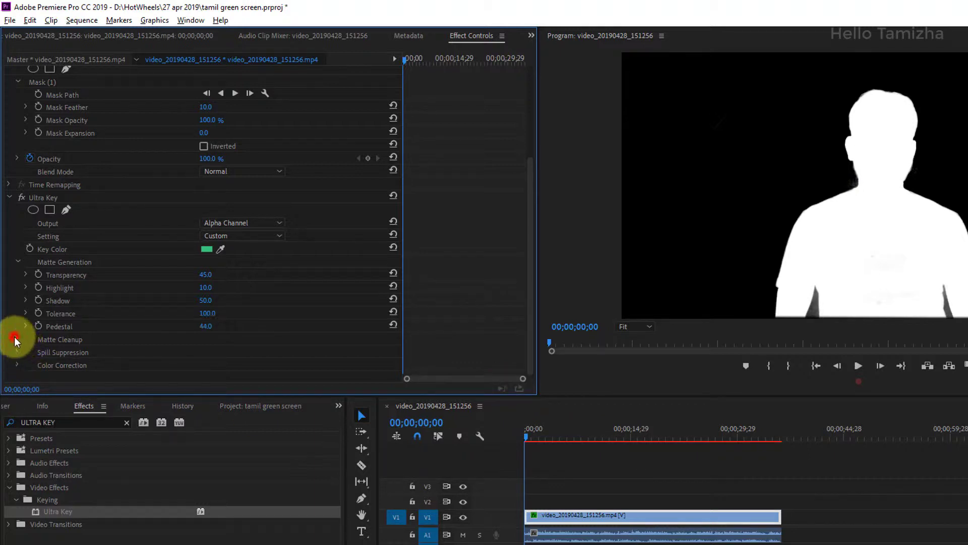
- Enter Matte Cleanup Choke values, settling on 35
scroll(76, 341, "down", 1)
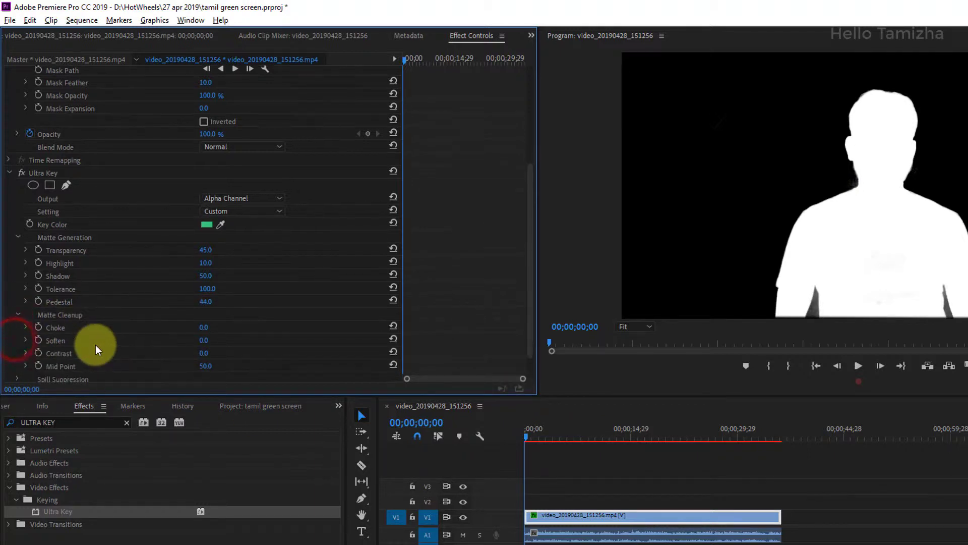
left_click(204, 328)
type("1")
key("Return")
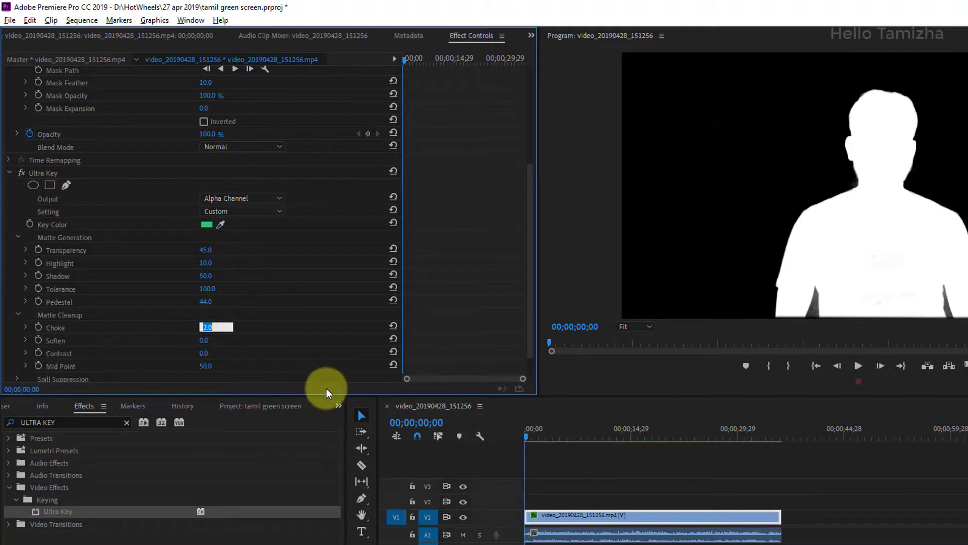
type("20")
key("Return")
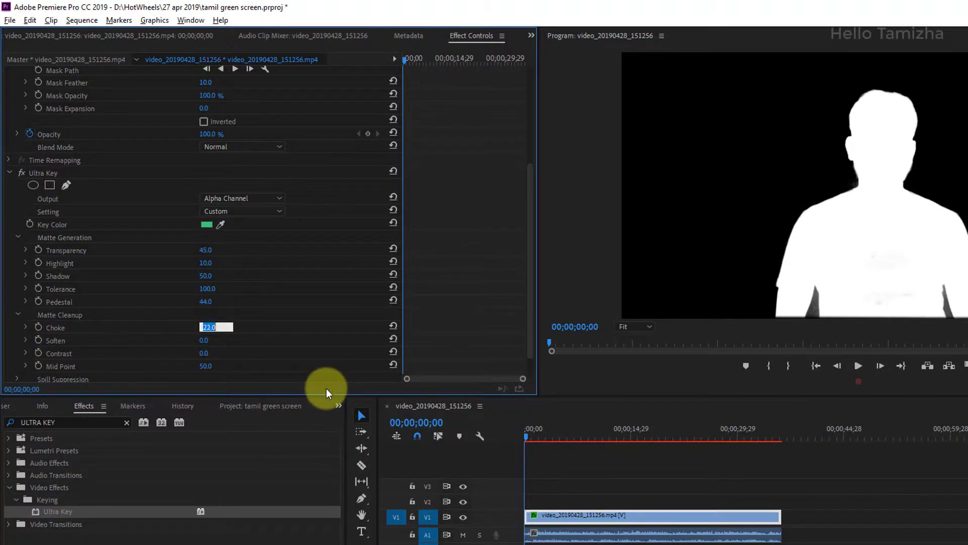
type("35")
key("Return")
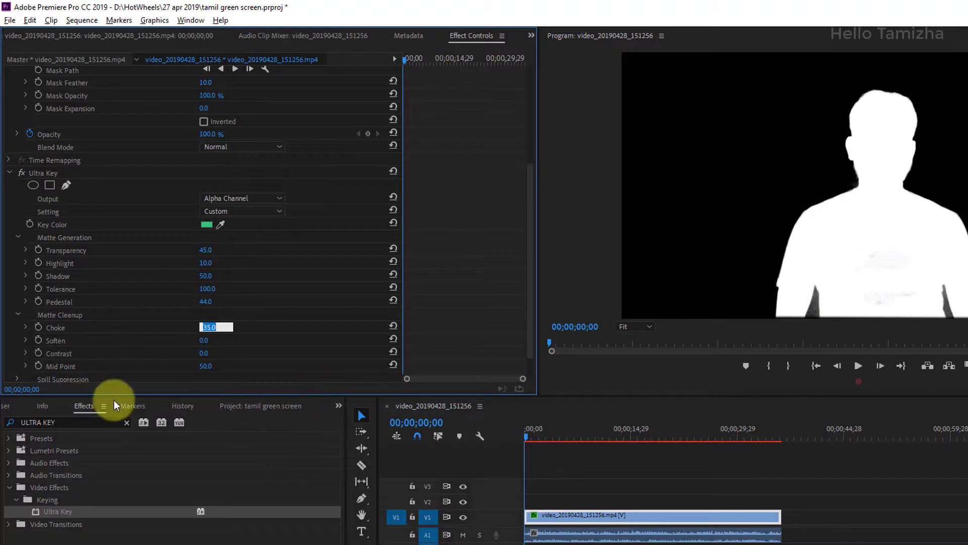
- Set Soften (ending at 9) and leave Contrast at 0
left_click(205, 345)
type("4")
key("Return")
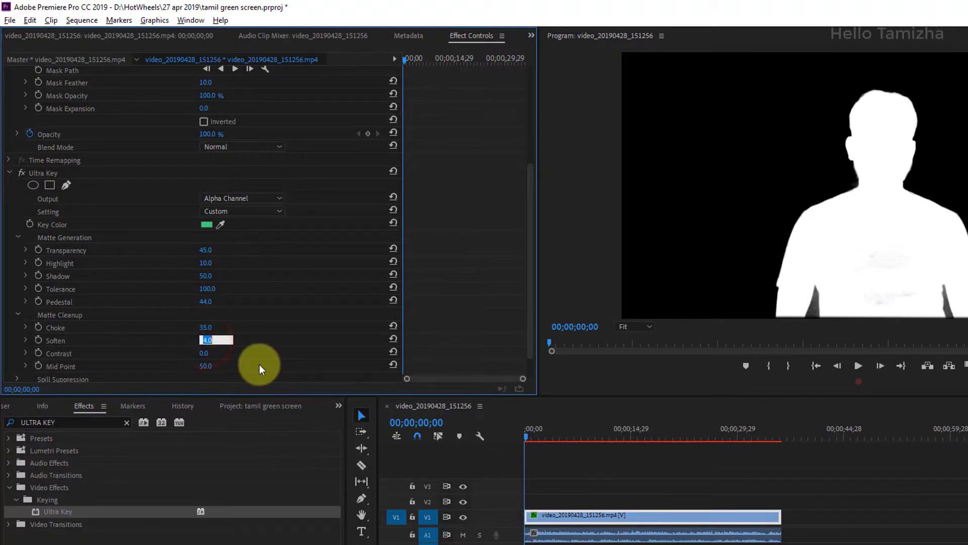
left_click(205, 353)
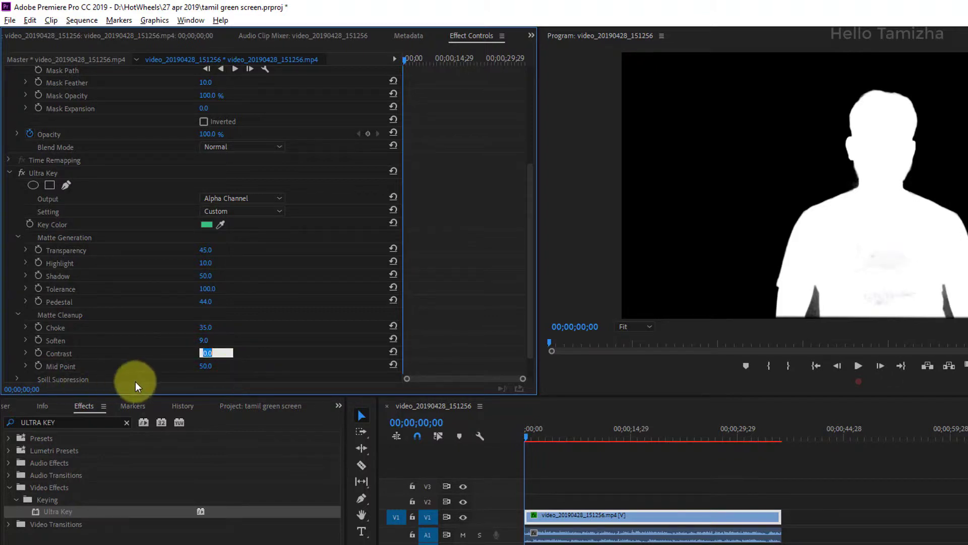
scroll(122, 336, "down", 2)
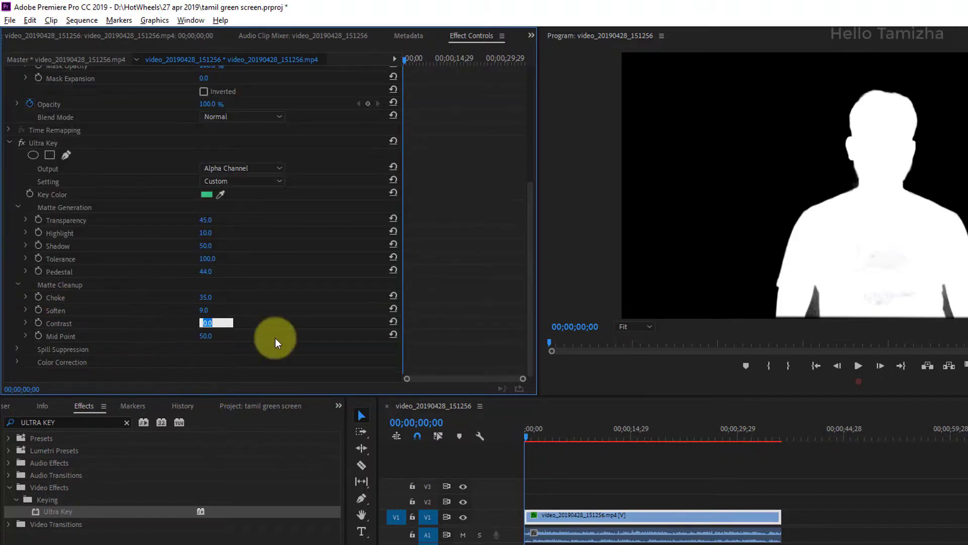
- Reselect the V1 clip and change its Opacity blend mode from Darker Color to Normal
left_click(19, 362)
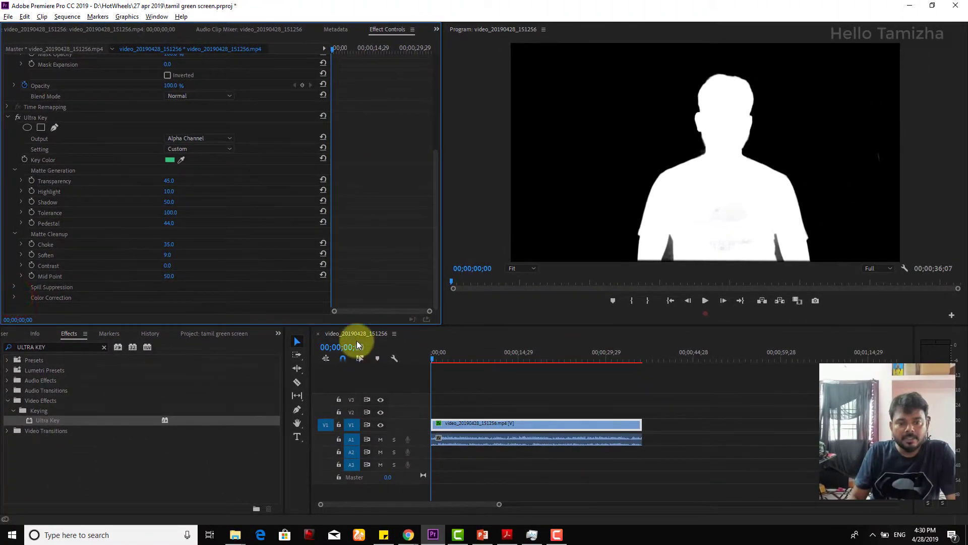
left_click(480, 407)
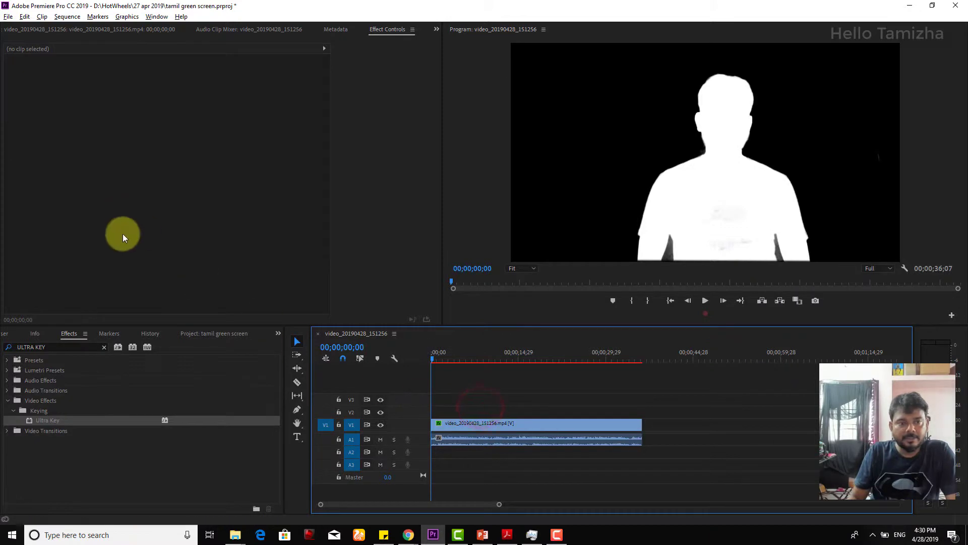
double_click(512, 425)
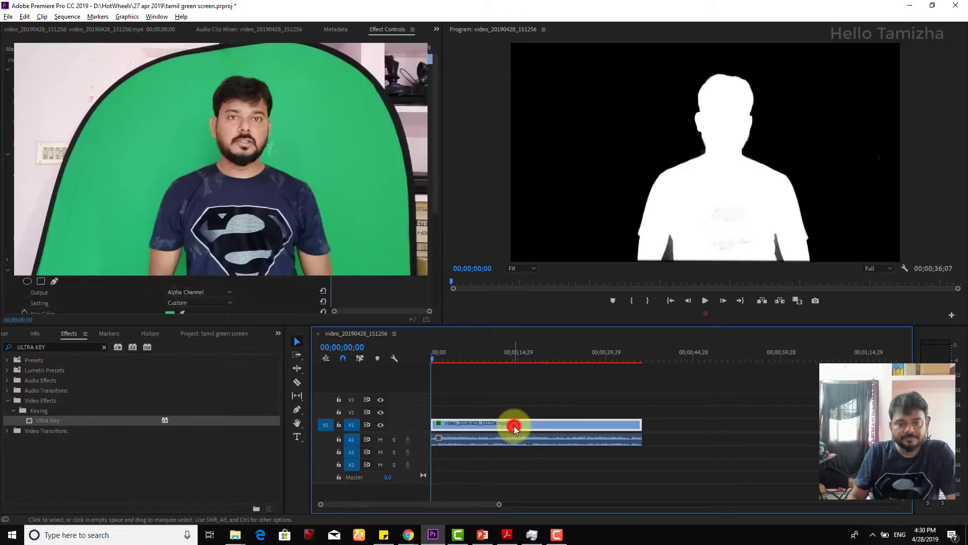
left_click(409, 28)
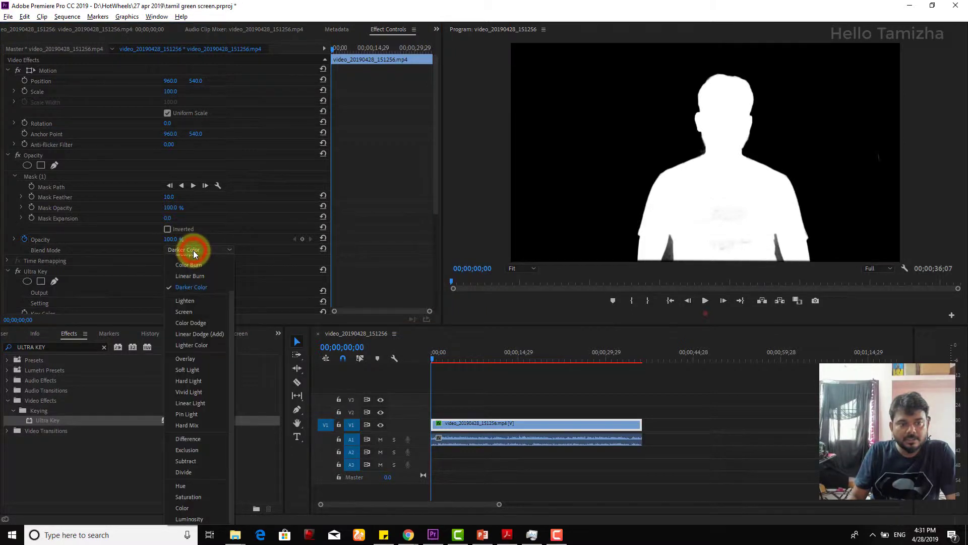
left_click(190, 261)
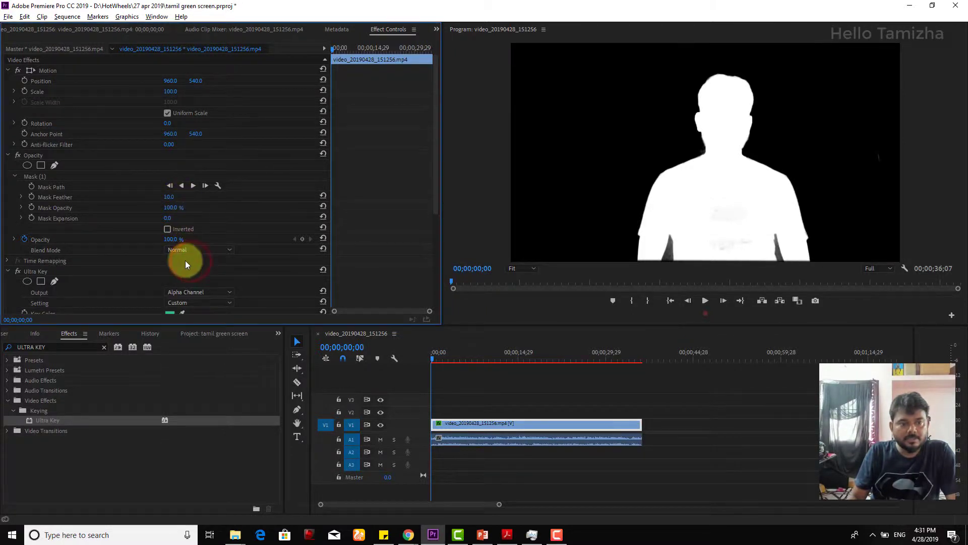
left_click(278, 279)
- Set Ultra Key Output to Composite and switch the Setting preset from Custom to Aggressive
left_click(214, 290)
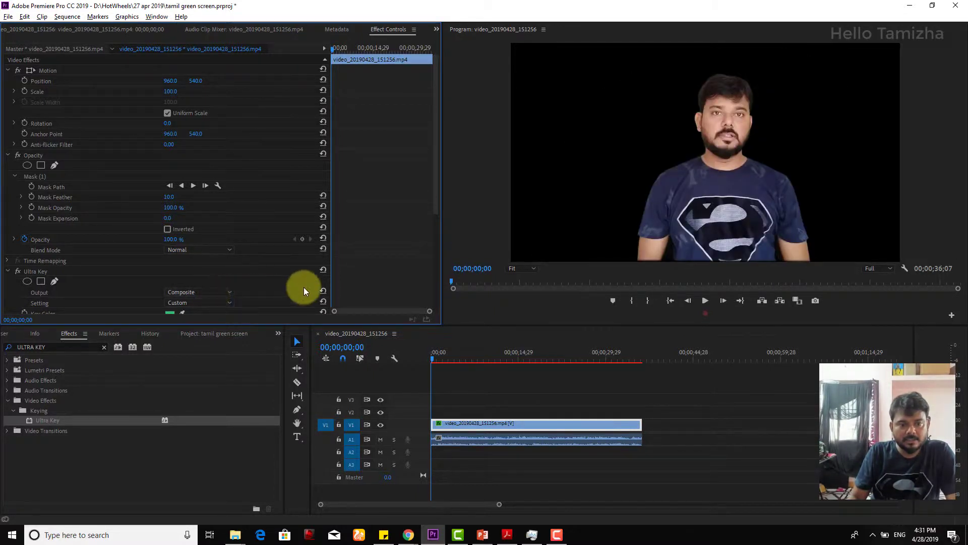
scroll(437, 189, "down", 5)
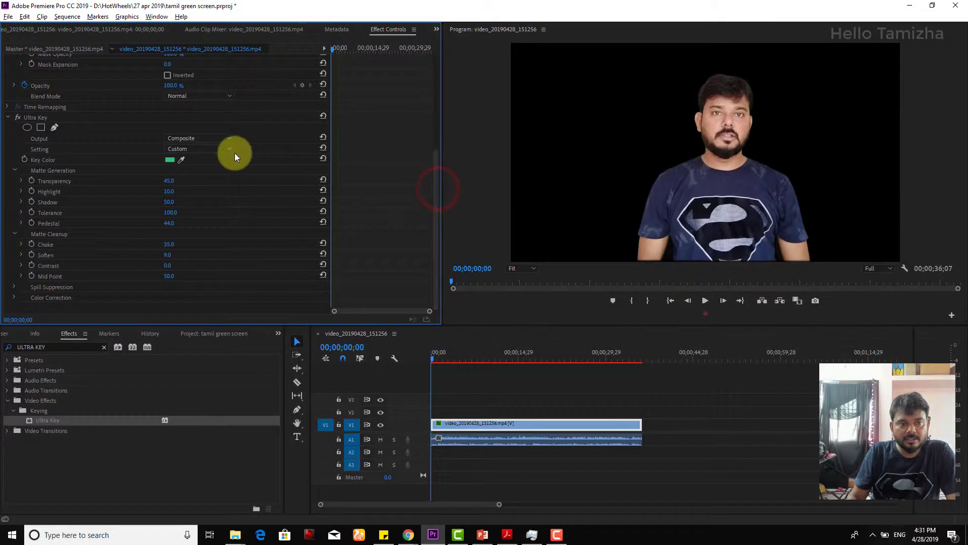
left_click(191, 148)
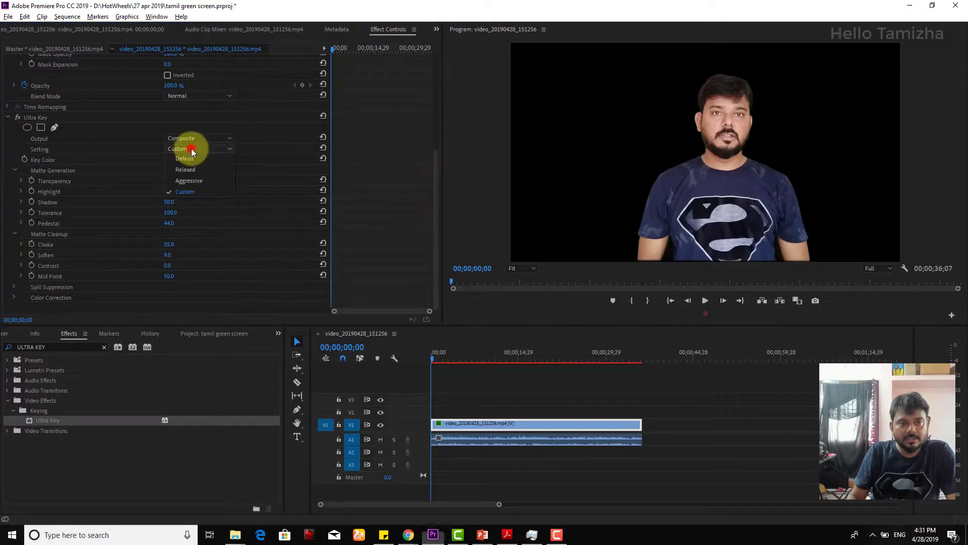
left_click(194, 191)
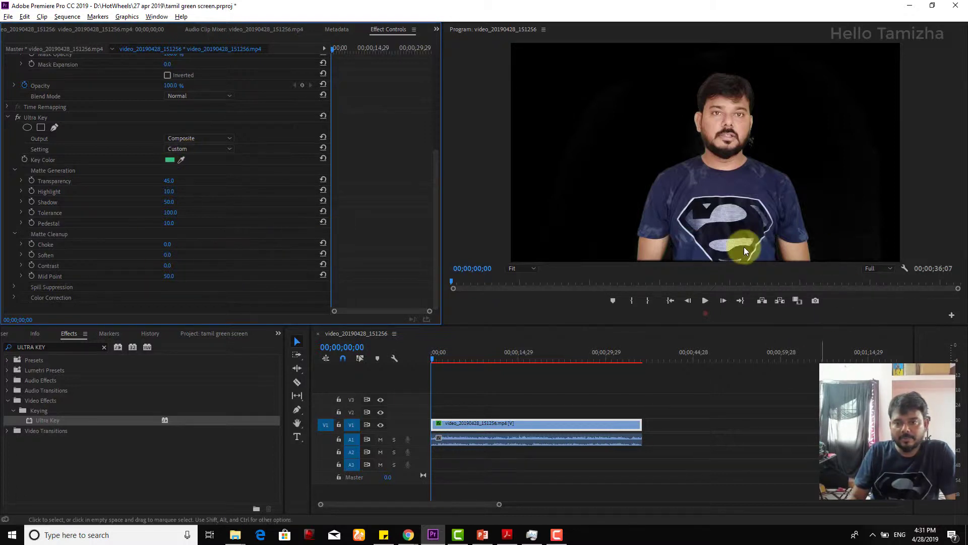
left_click(211, 149)
left_click(195, 181)
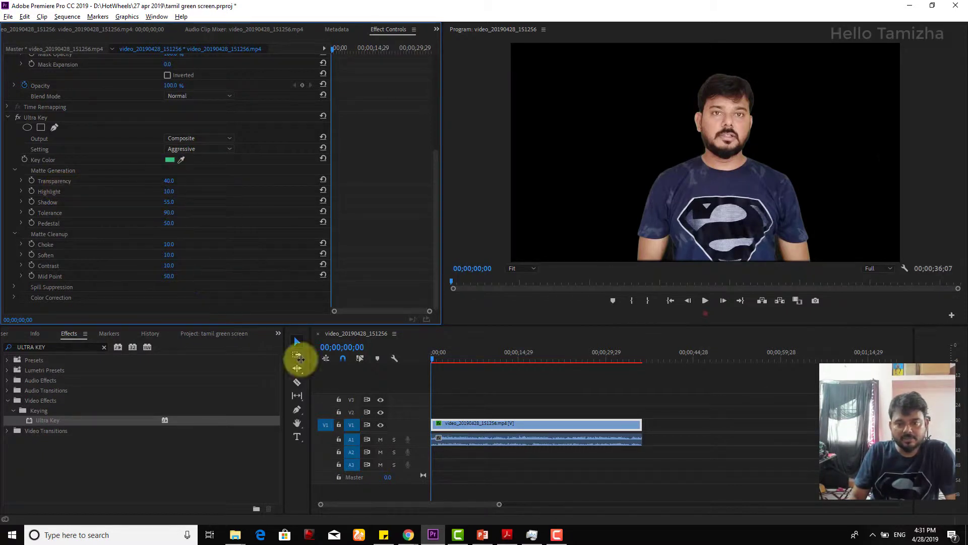
left_click(475, 423)
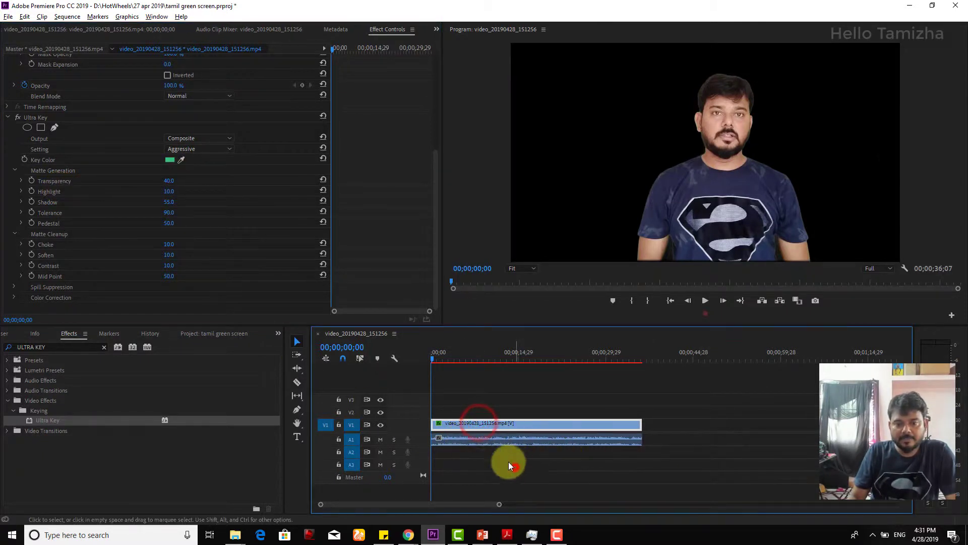
- Move the keyed video clip up from V1 to track V2
left_click(514, 464)
left_click(477, 423)
left_click_drag(477, 423, 477, 410)
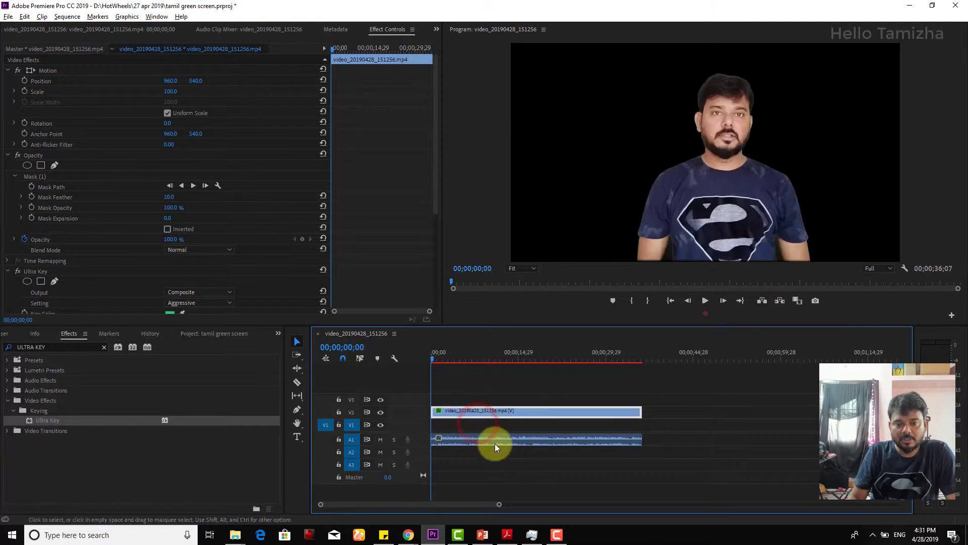
- Place background.jpg from the Project panel on V1 beneath the keyed video
left_click(103, 347)
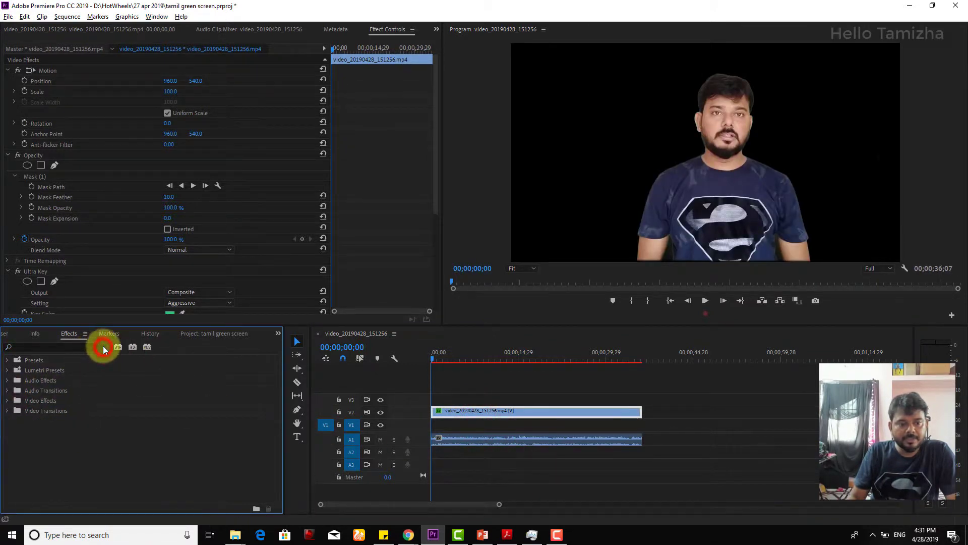
left_click(35, 333)
left_click(8, 335)
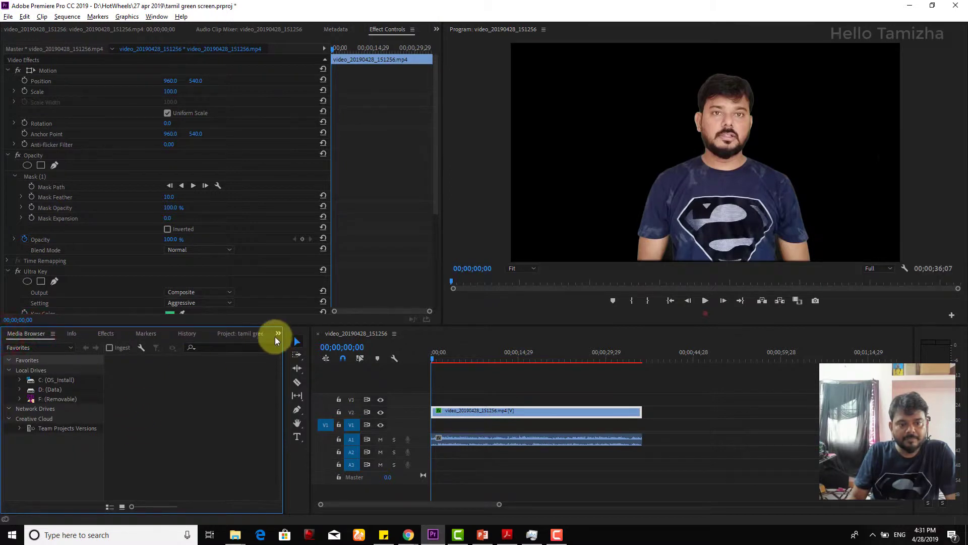
left_click(235, 335)
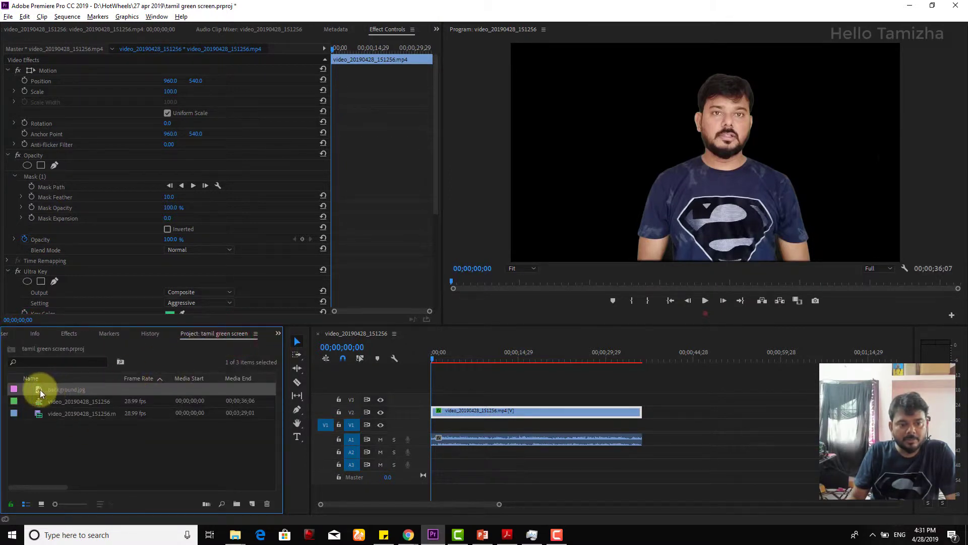
left_click_drag(40, 389, 641, 433)
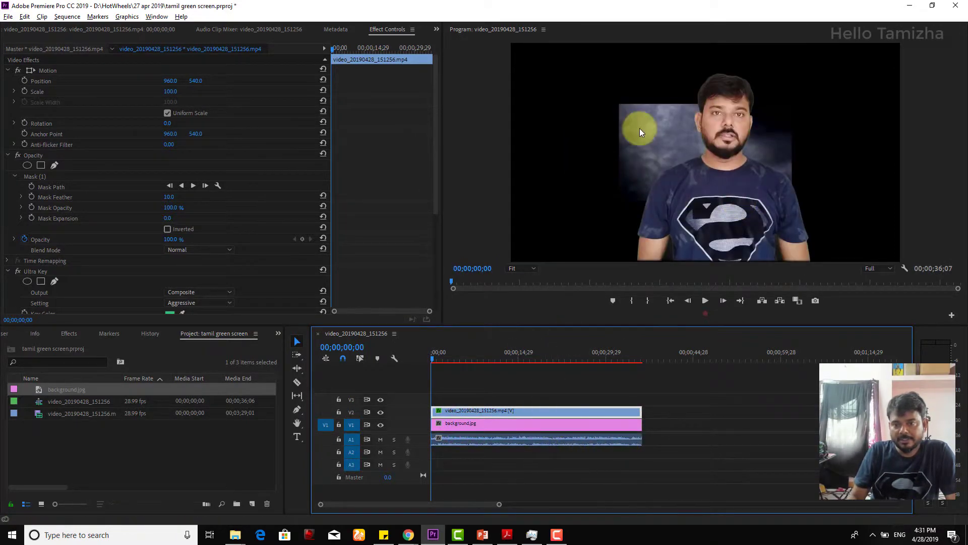
- Scale background.jpg to frame size, then play back part of the composite to check it
right_click(526, 423)
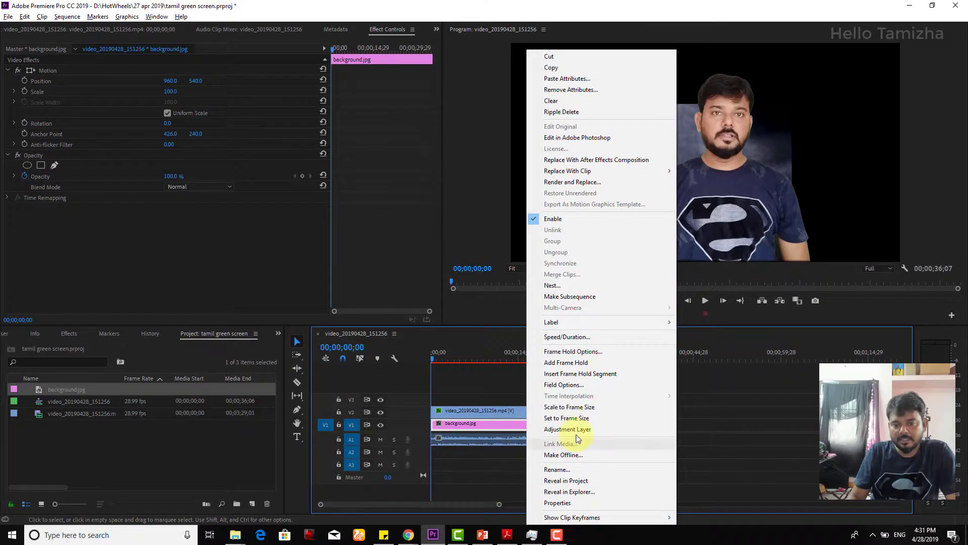
left_click(573, 407)
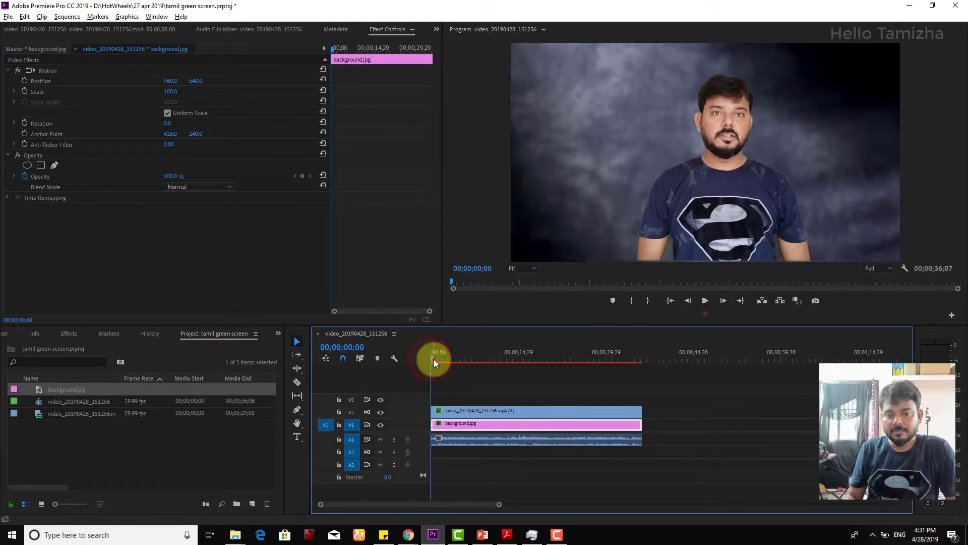
left_click_drag(434, 359, 444, 359)
key("space")
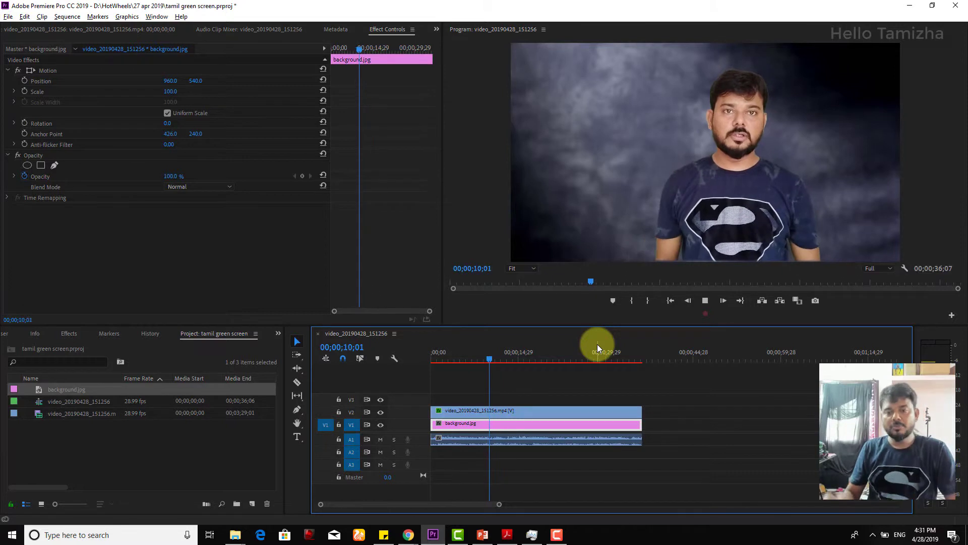
key("space")
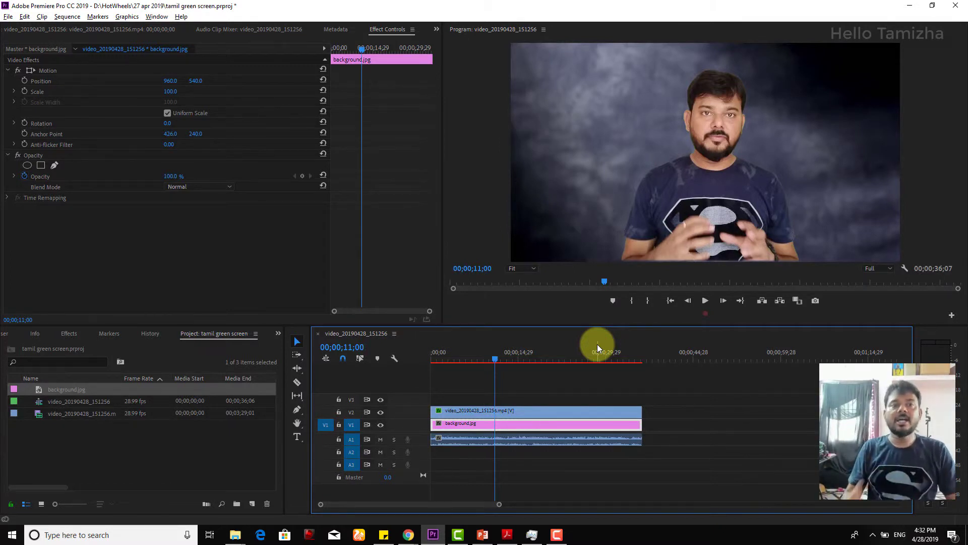
- Save the project and select the background clip's Opacity effect
key("ctrl+s")
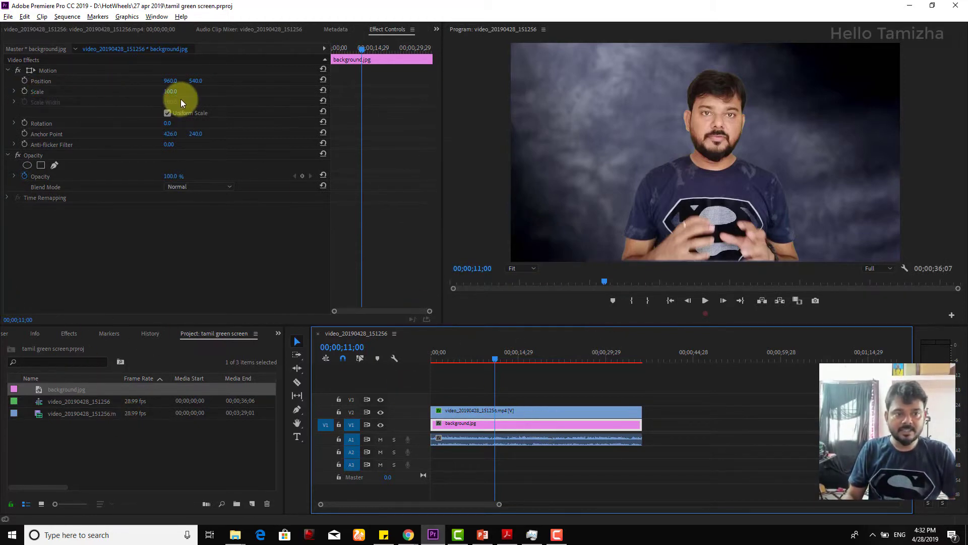
left_click(31, 156)
left_click(13, 180)
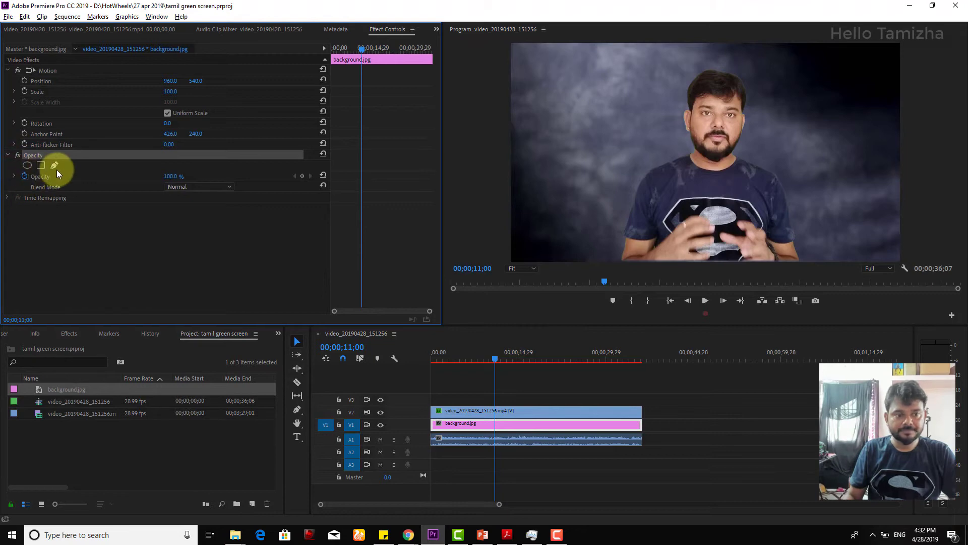
- Select the keyed V2 clip and show its Mask (1) in Effect Controls
double_click(541, 409)
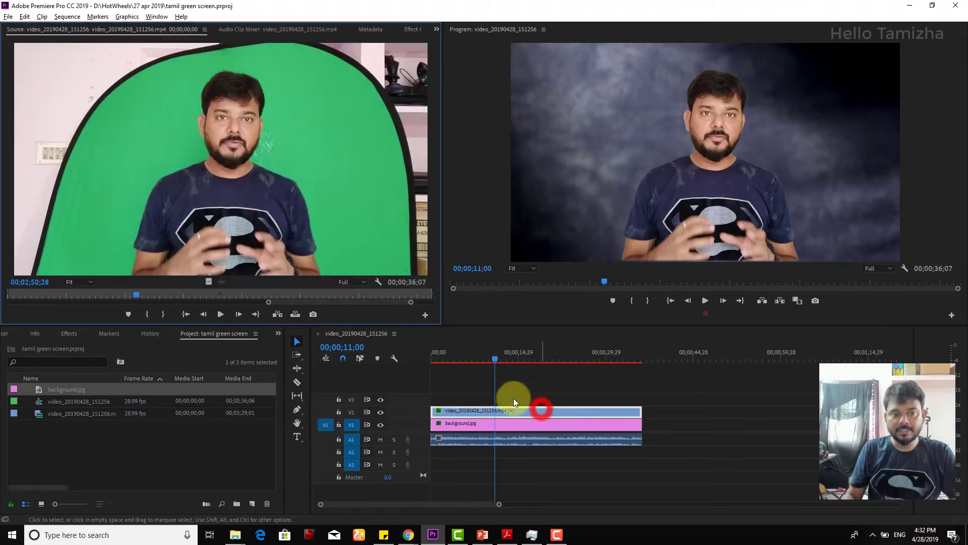
left_click(413, 28)
left_click(44, 180)
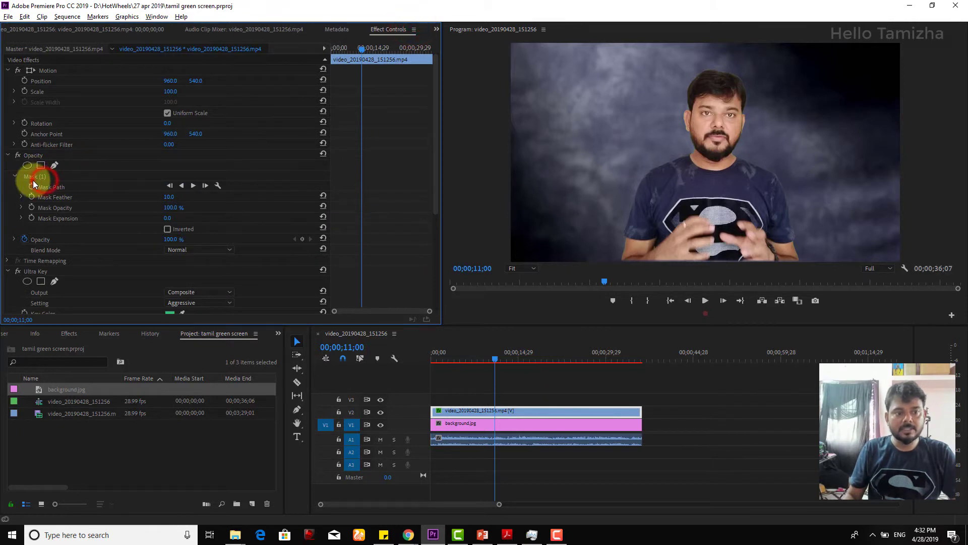